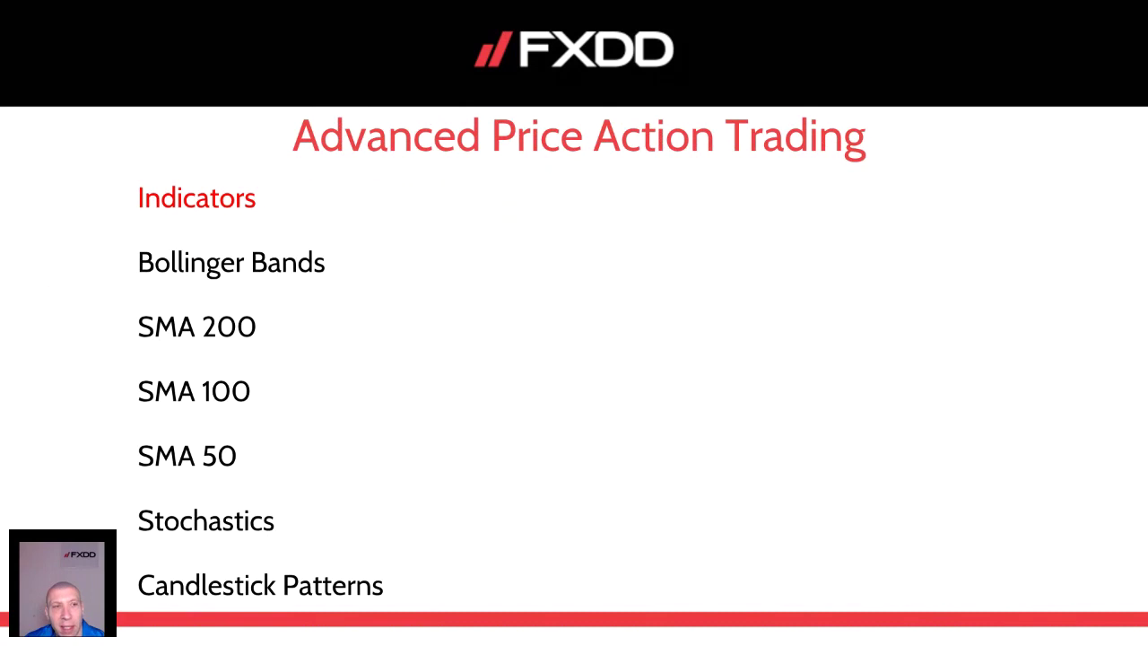
Step: Switch to MetaTrader 4 and delete ecs.regression-true and ecs.camarilla-pro from the USDCAD H1 chart's indicators
key(alt+Tab)
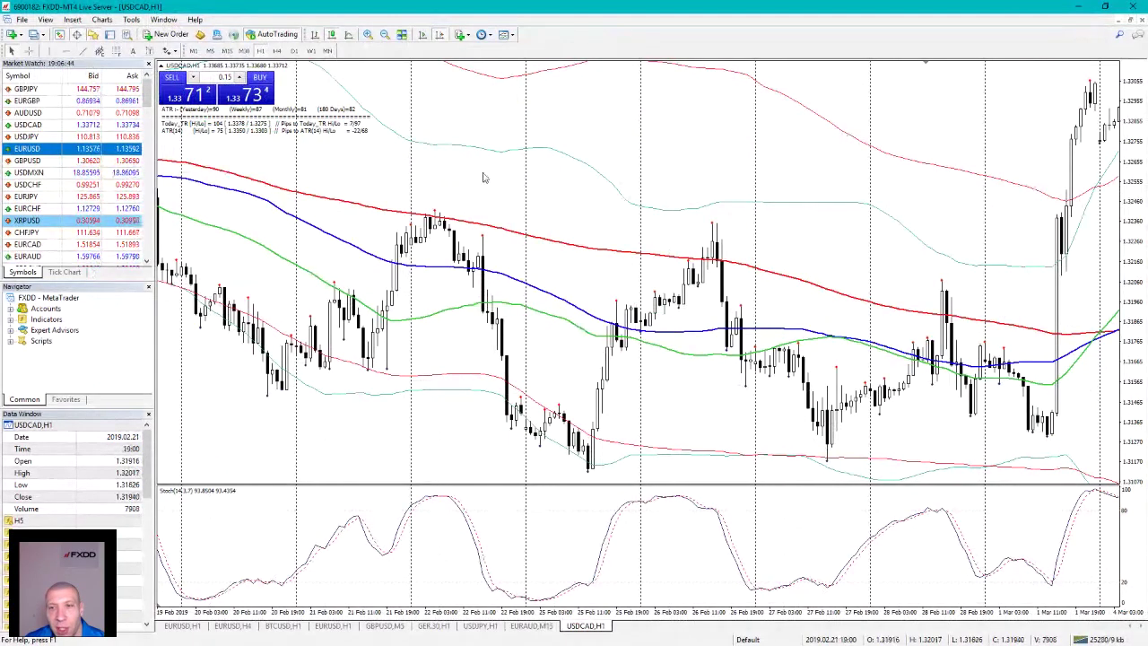
key(ctrl+i)
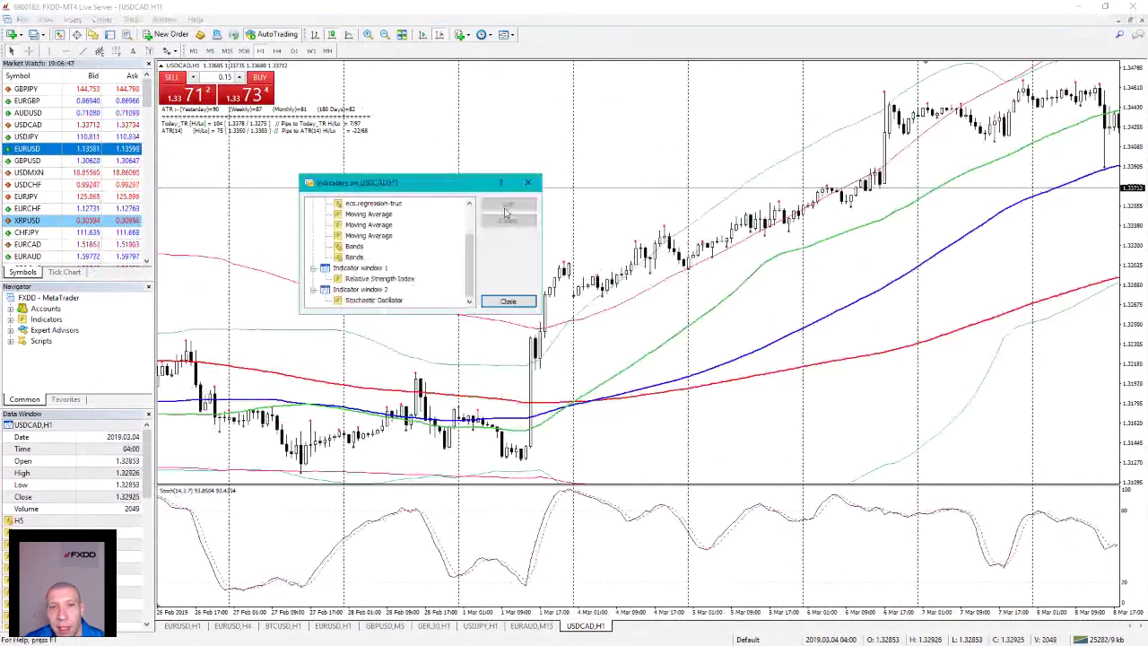
click(382, 248)
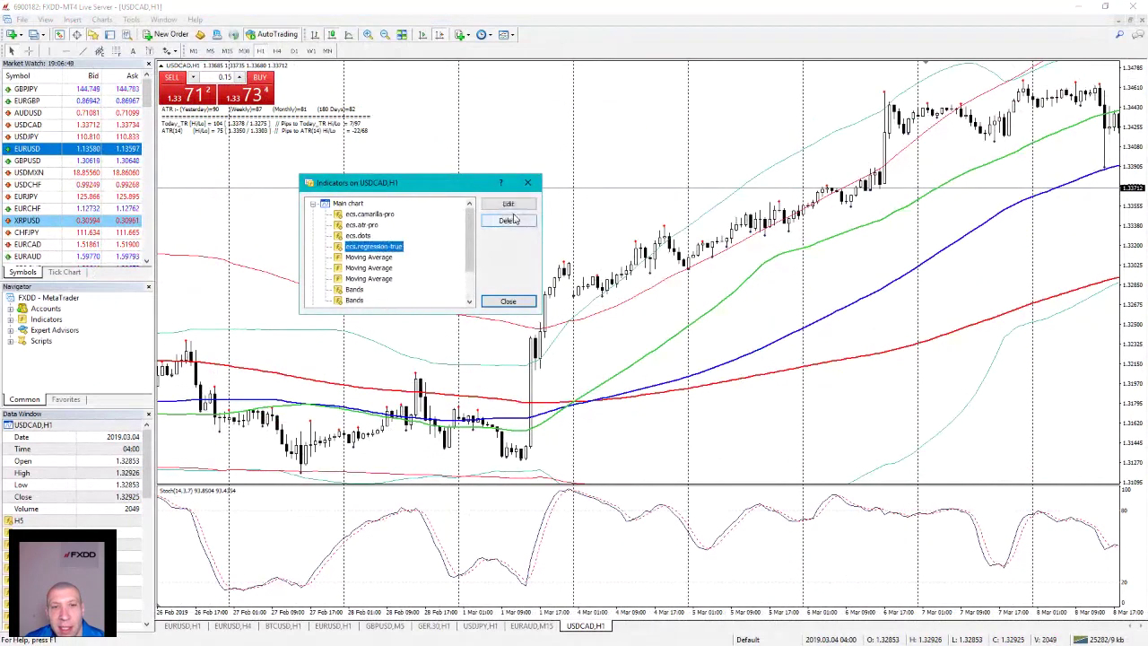
key(Delete)
scroll(472, 251, up, 1)
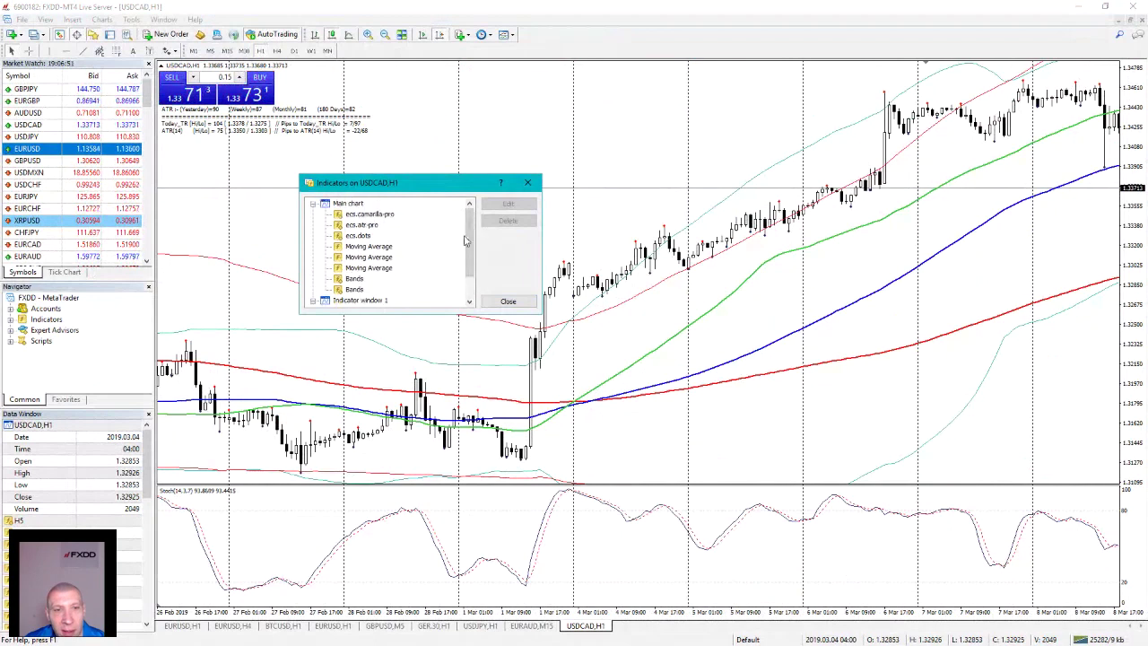
click(388, 215)
key(Delete)
Step: Delete the ecs.atr-pro and ecs.dots indicators from the USDCAD main chart
scroll(413, 234, down, 1)
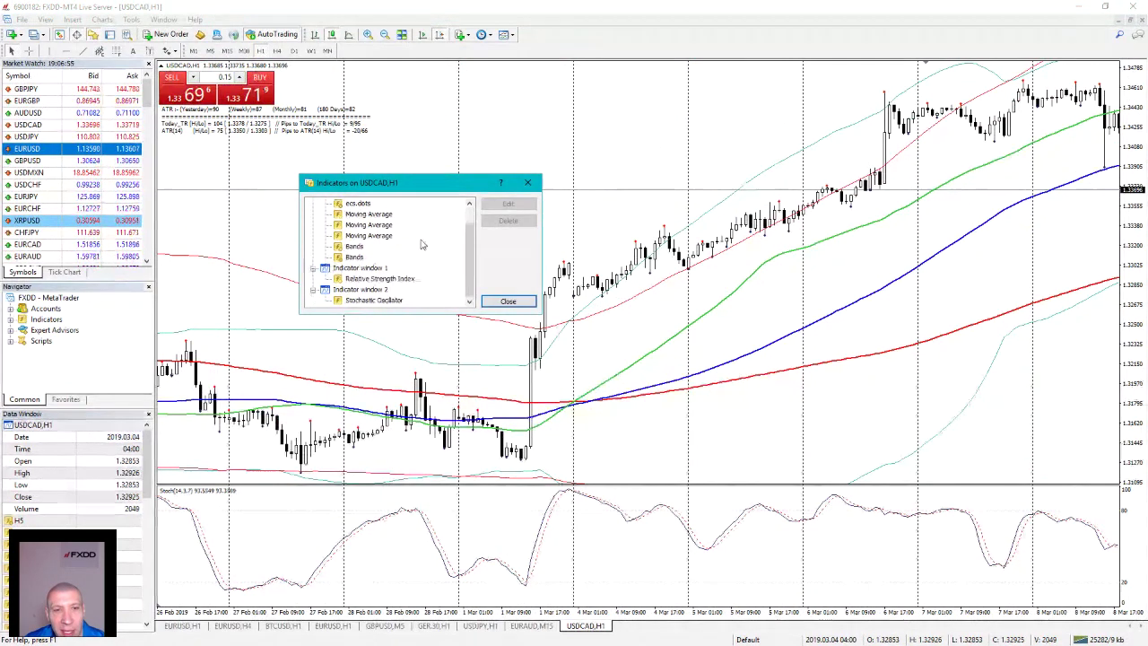
scroll(415, 240, up, 1)
click(359, 215)
key(Delete)
click(360, 215)
key(Delete)
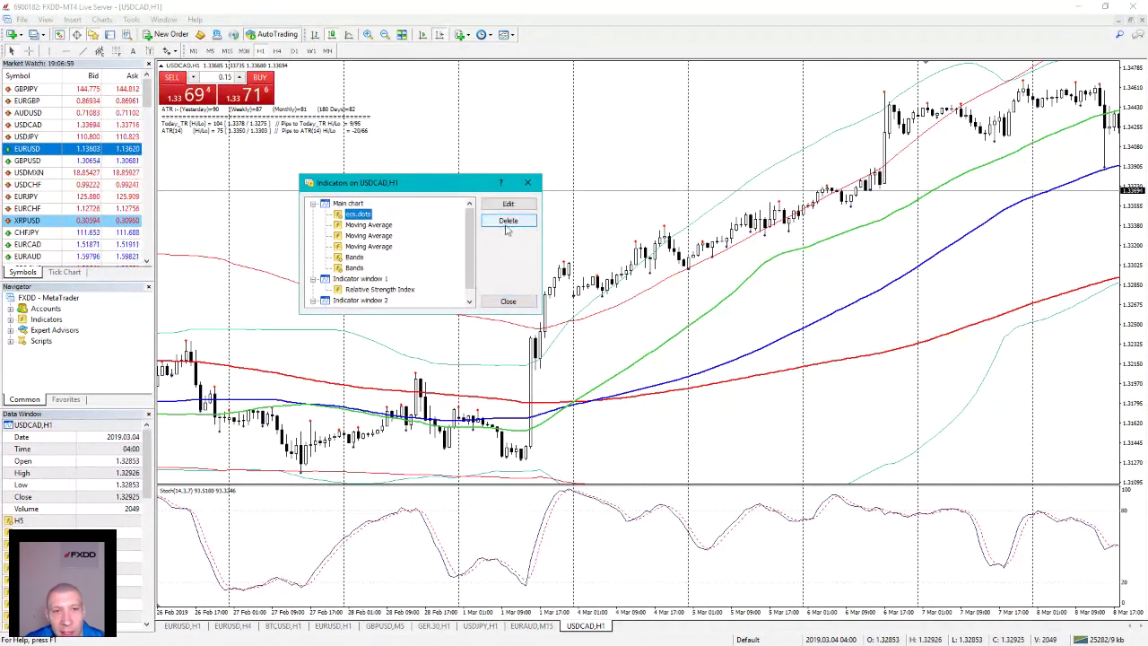
Step: Review the period, method and colour settings of the three Moving Average indicators one after another
double_click(368, 215)
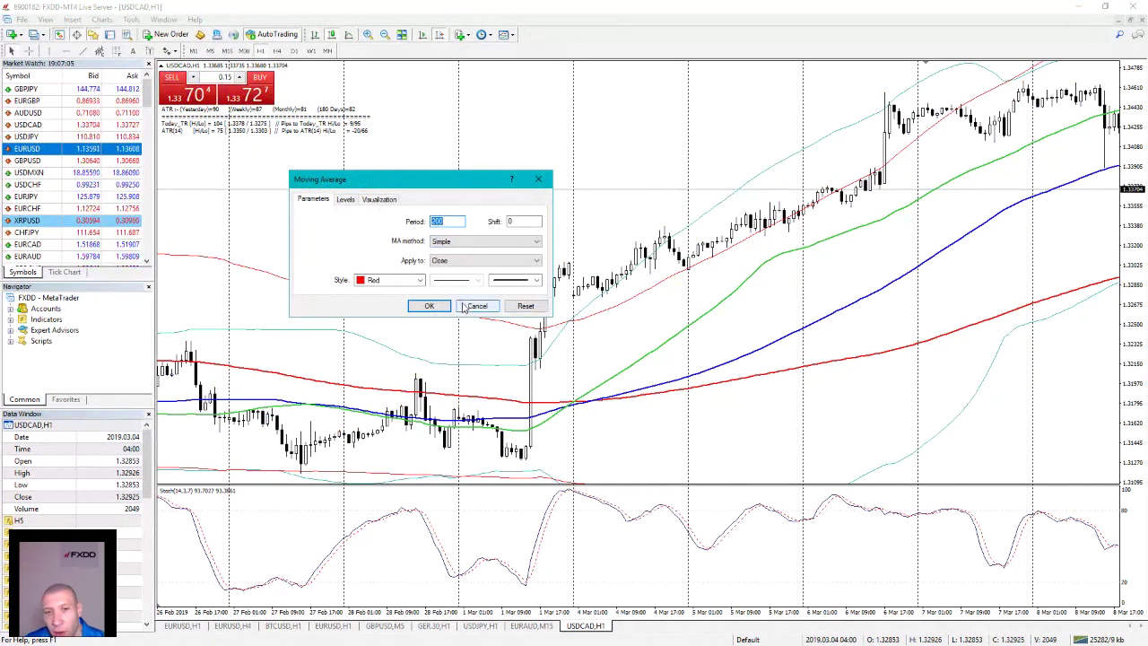
click(465, 307)
double_click(379, 225)
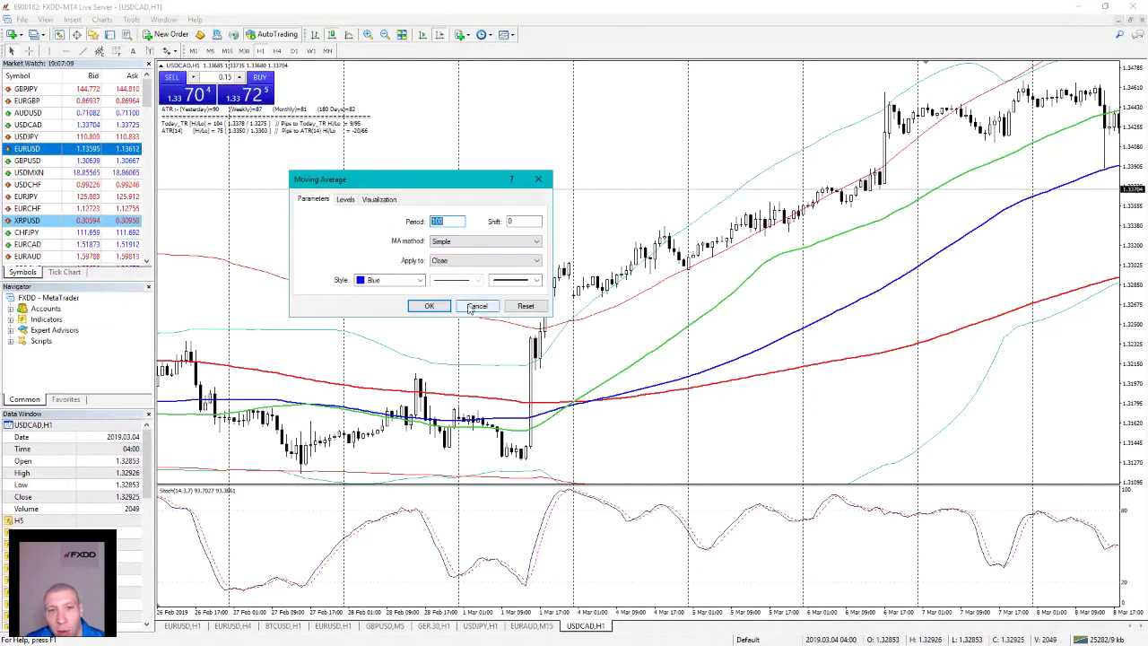
click(465, 308)
double_click(368, 236)
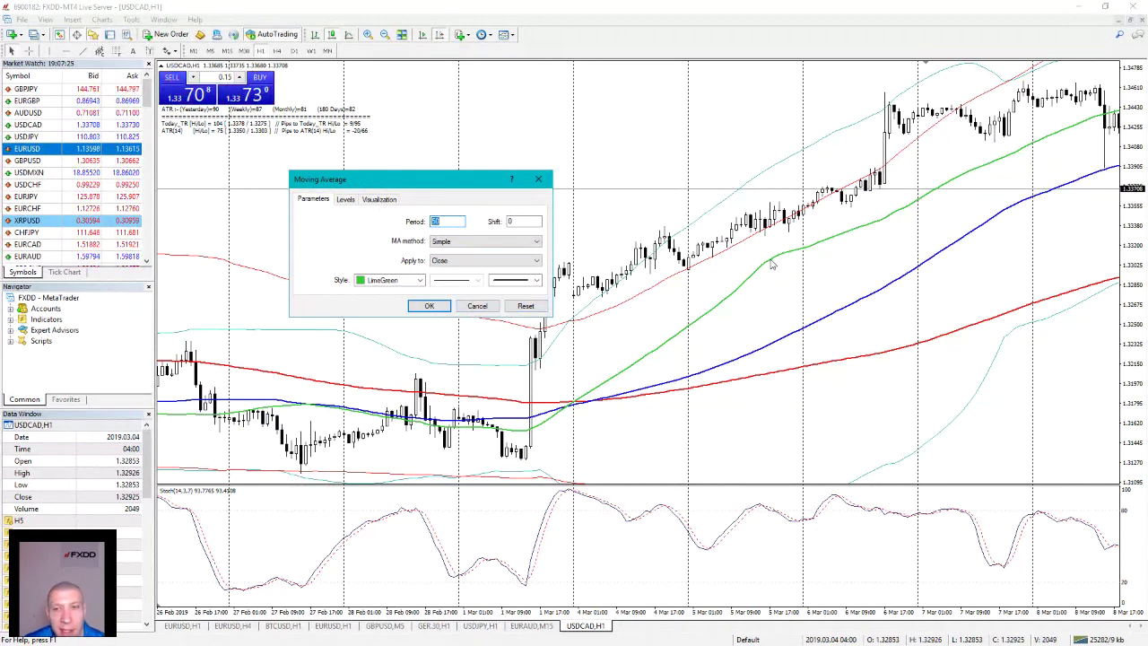
click(428, 306)
Step: Review the period and deviation inputs of both Bands indicators, and the line colours of the first one
double_click(355, 247)
click(523, 258)
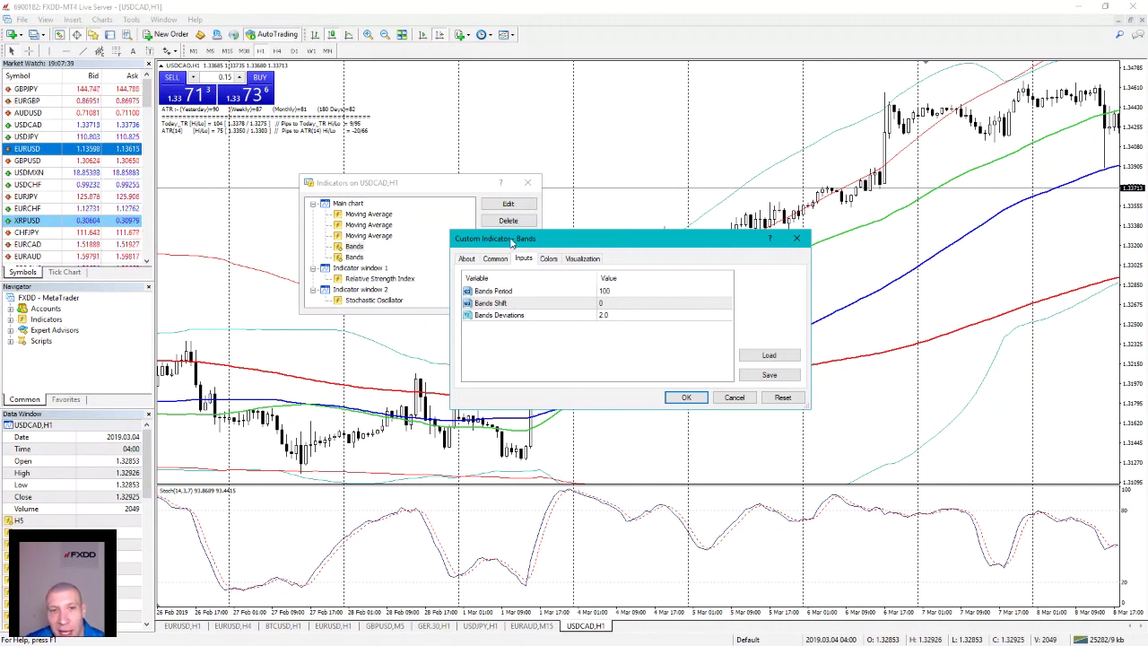
click(549, 259)
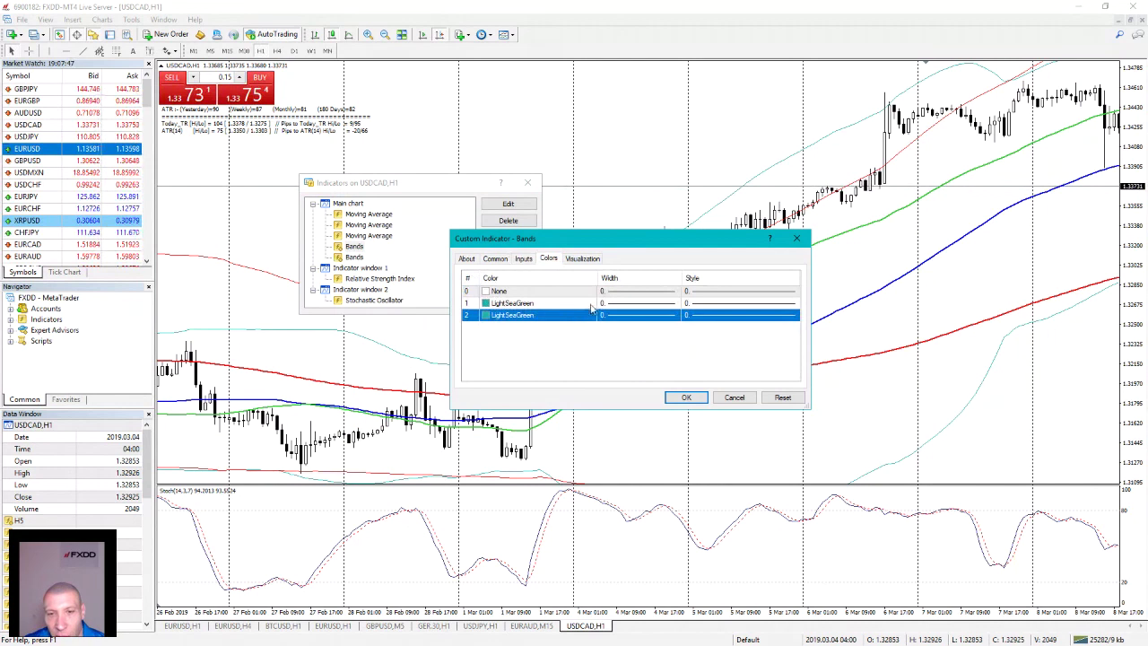
click(524, 260)
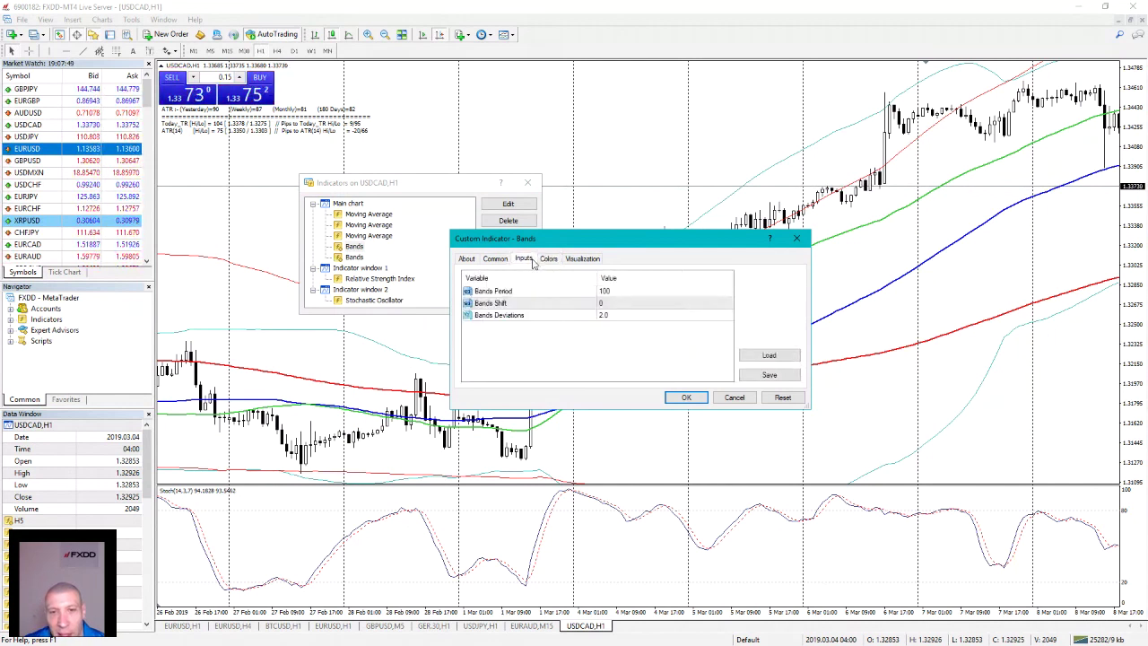
click(735, 401)
double_click(355, 257)
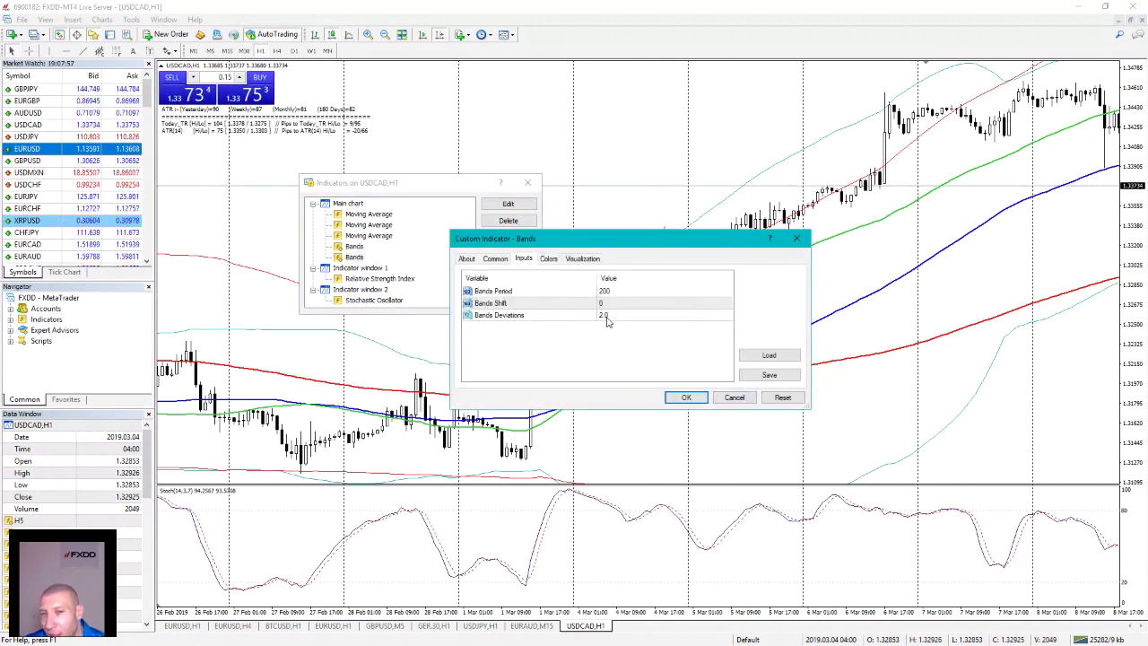
click(741, 398)
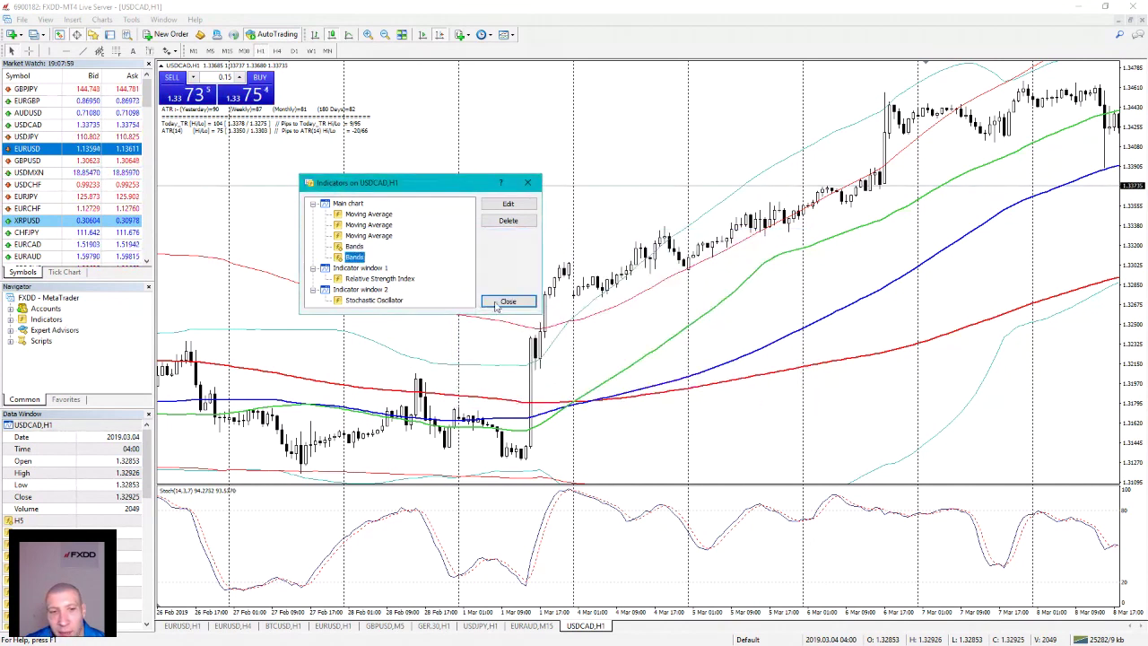
Step: Set the Relative Strength Index to be shown only on the Daily and Weekly timeframes
double_click(400, 280)
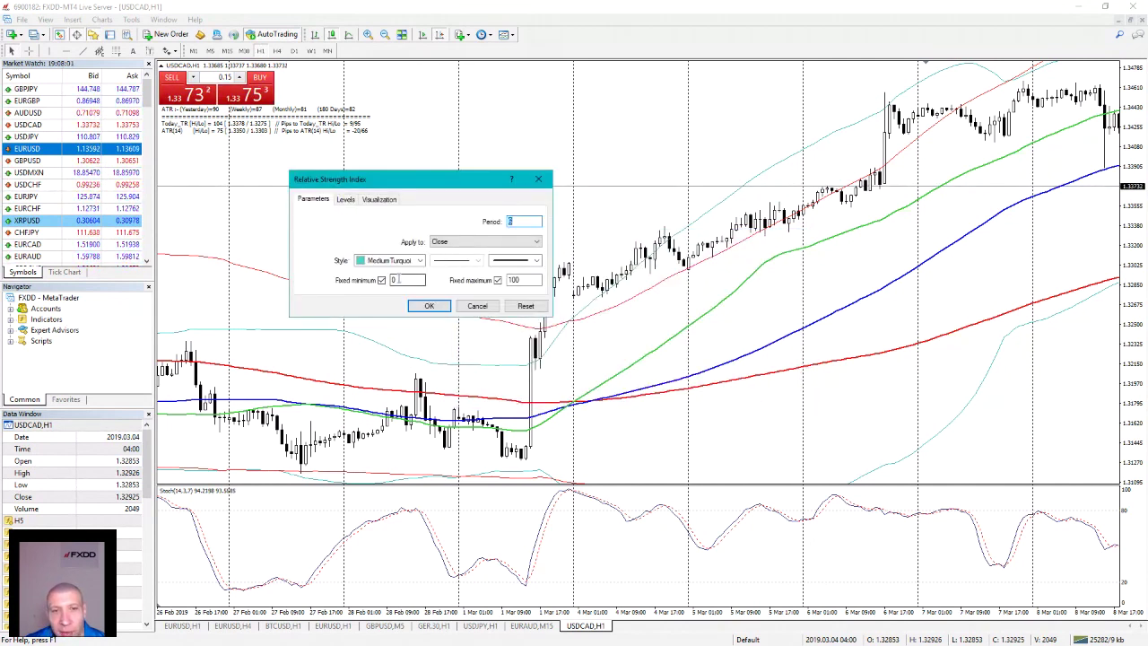
click(378, 200)
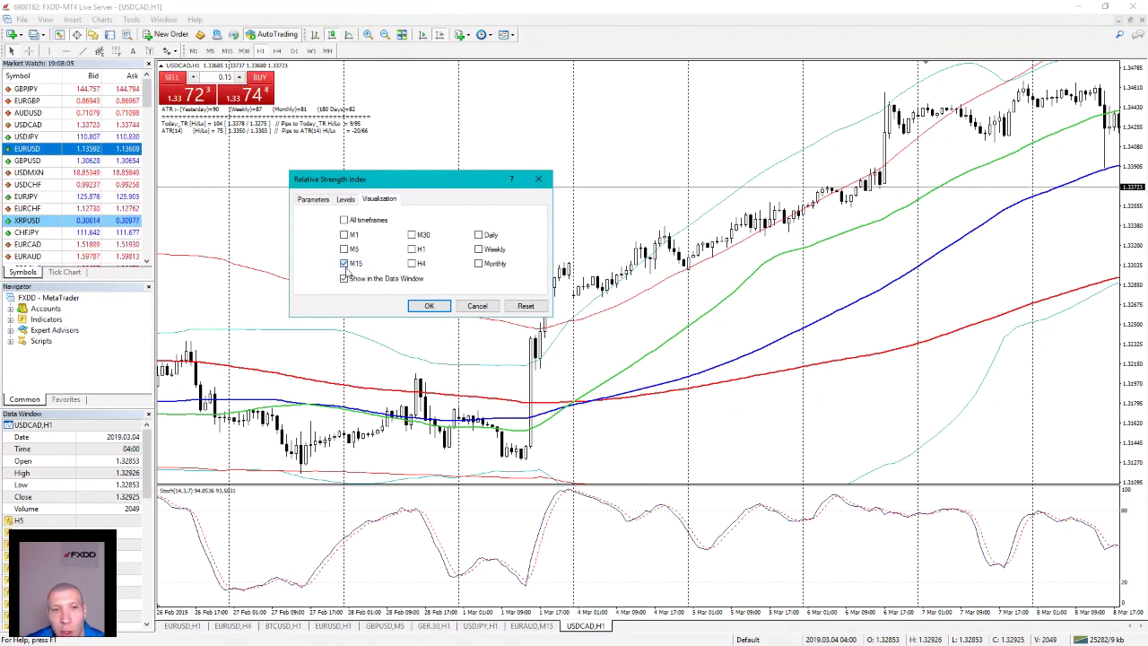
click(479, 249)
click(480, 235)
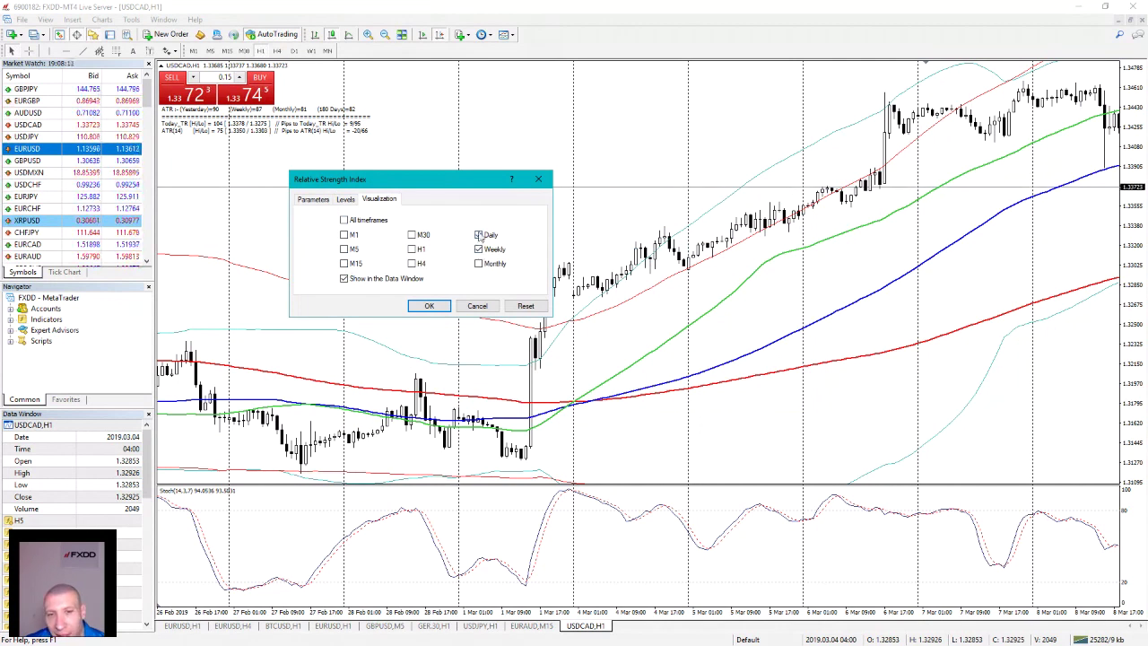
click(428, 306)
Step: Check the Stochastic Oscillator's parameters and close the indicators list
double_click(394, 267)
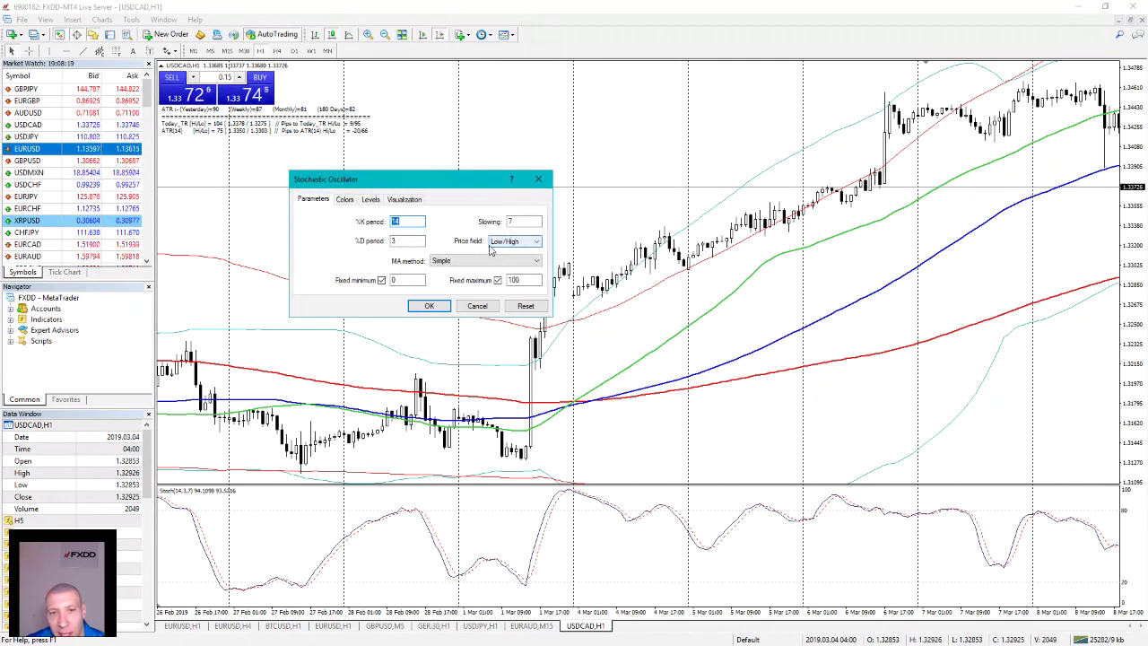
click(430, 307)
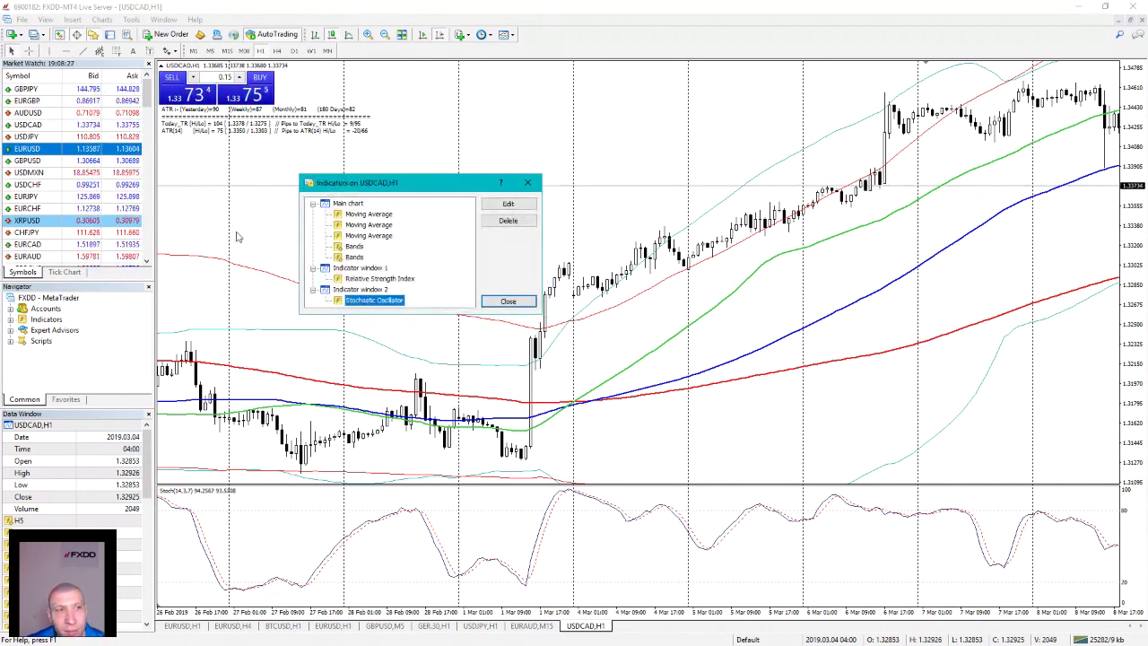
click(533, 302)
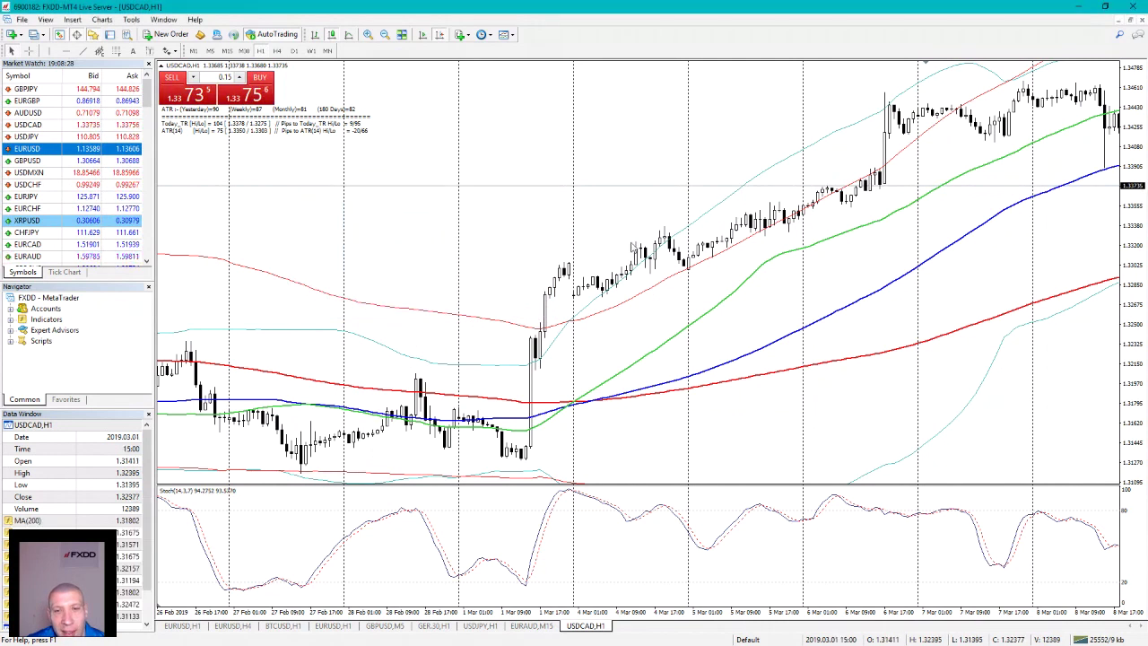
Step: Examine the latest USDCAD price bars on the H1, H4 and weekly timeframes
scroll(633, 246, down, 5)
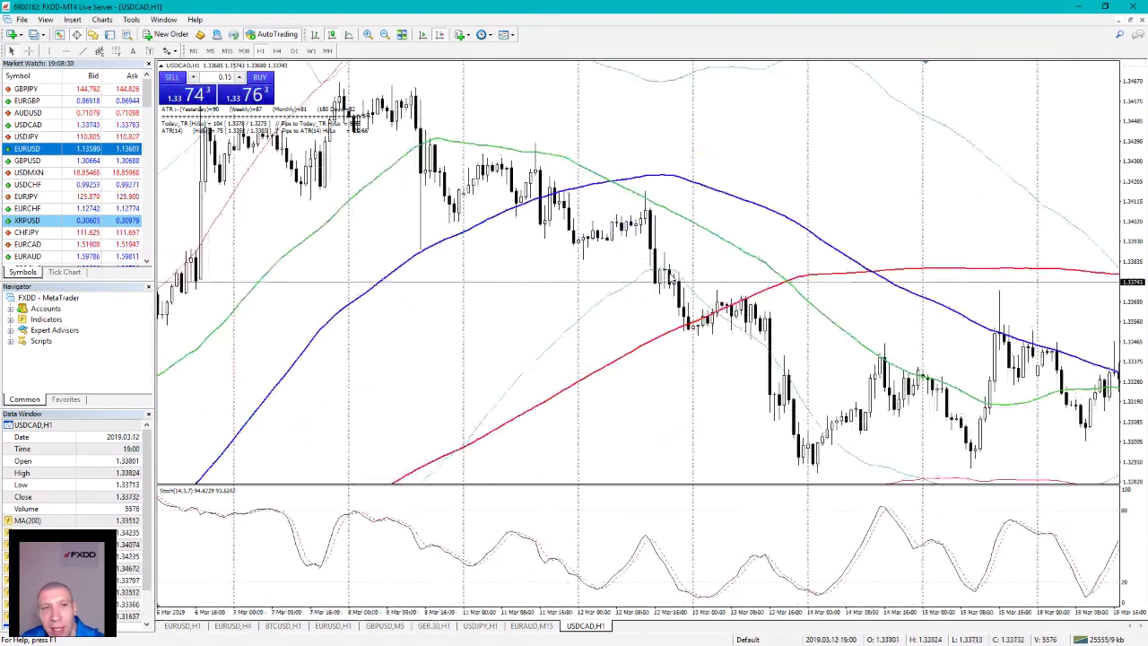
scroll(671, 278, down, 5)
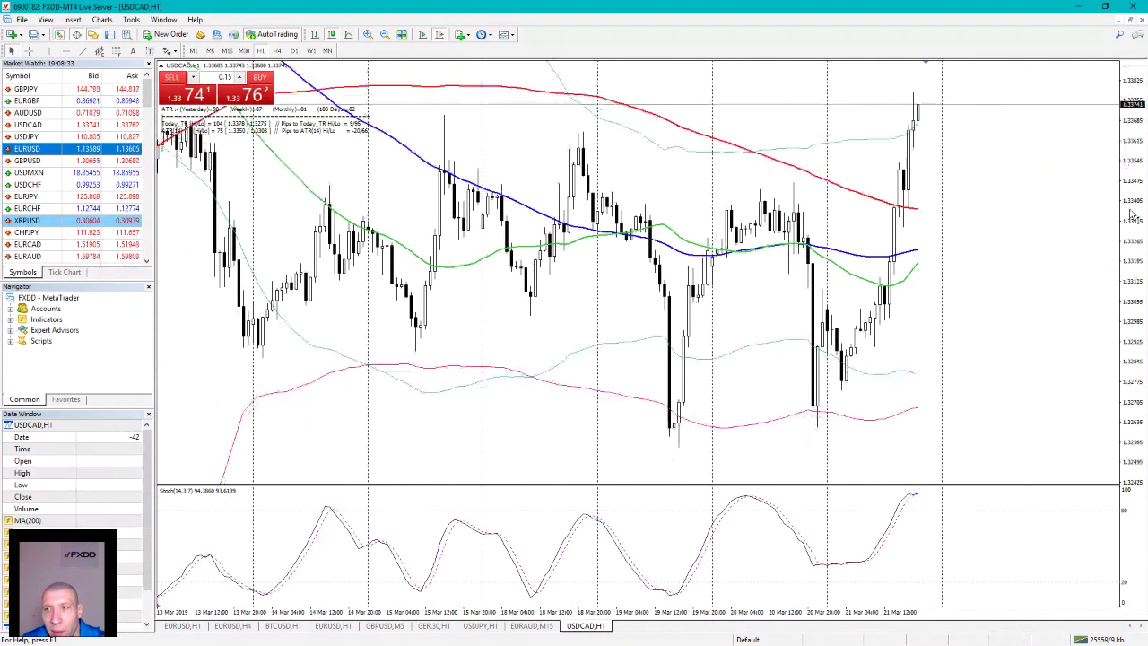
click(277, 51)
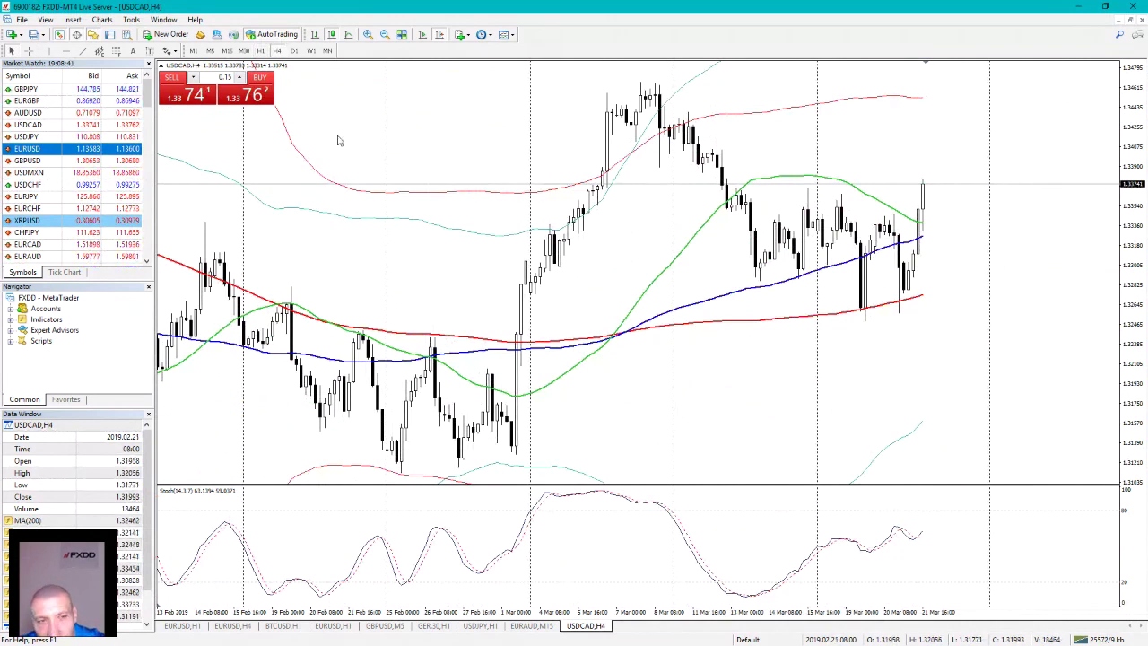
click(312, 50)
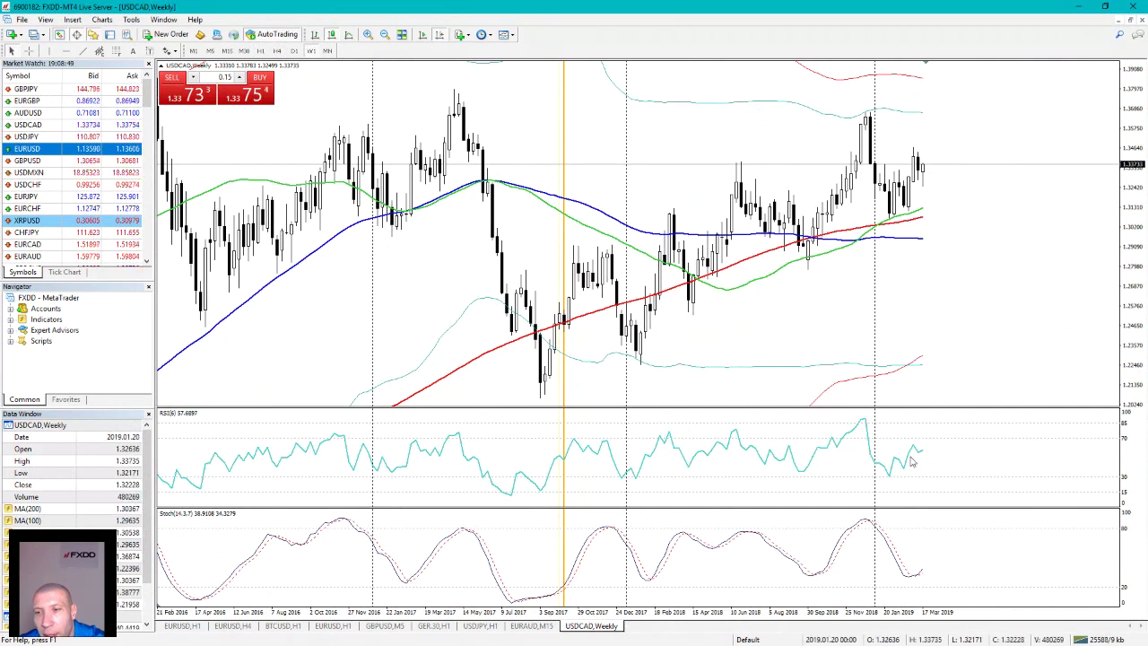
mouse_move(903, 474)
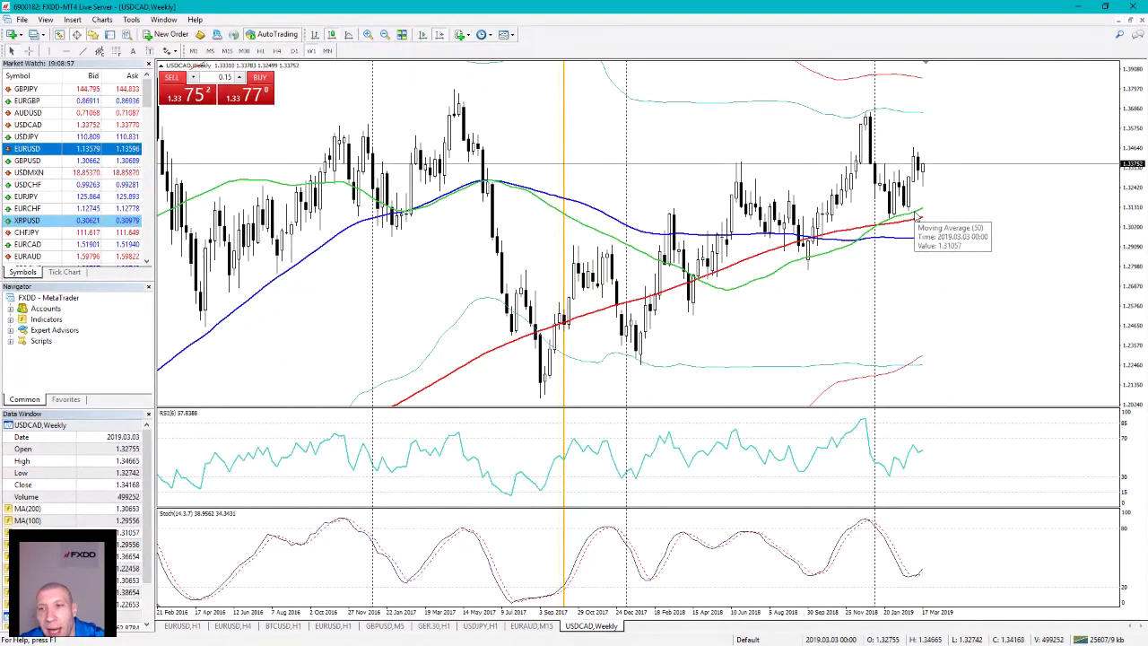
right_click(963, 265)
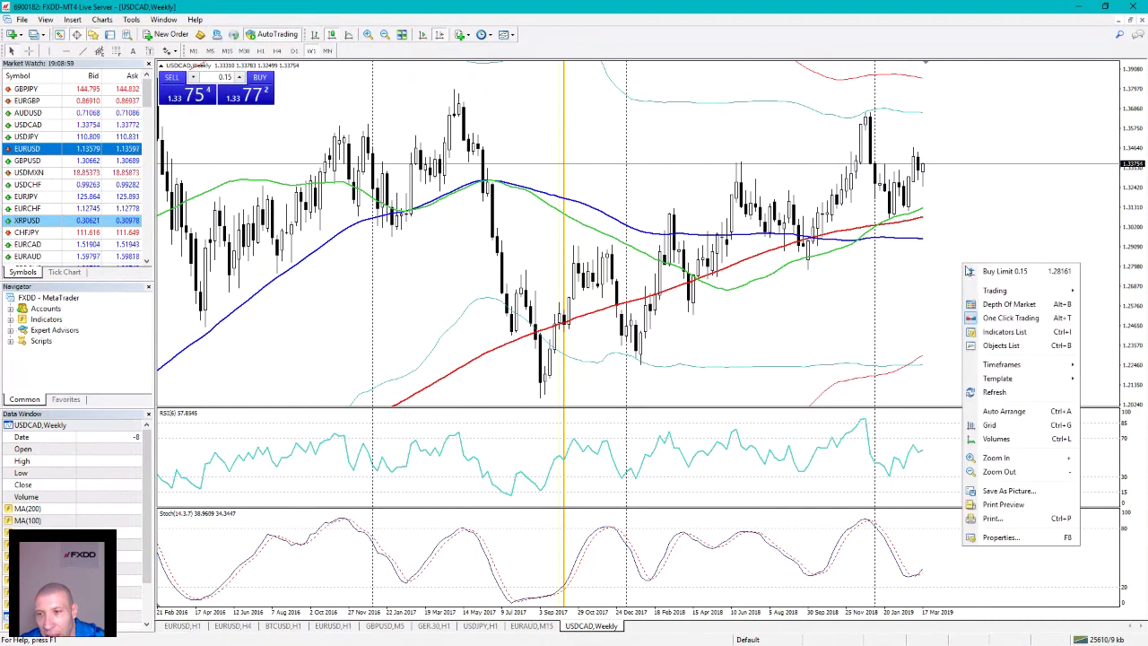
click(998, 345)
click(676, 322)
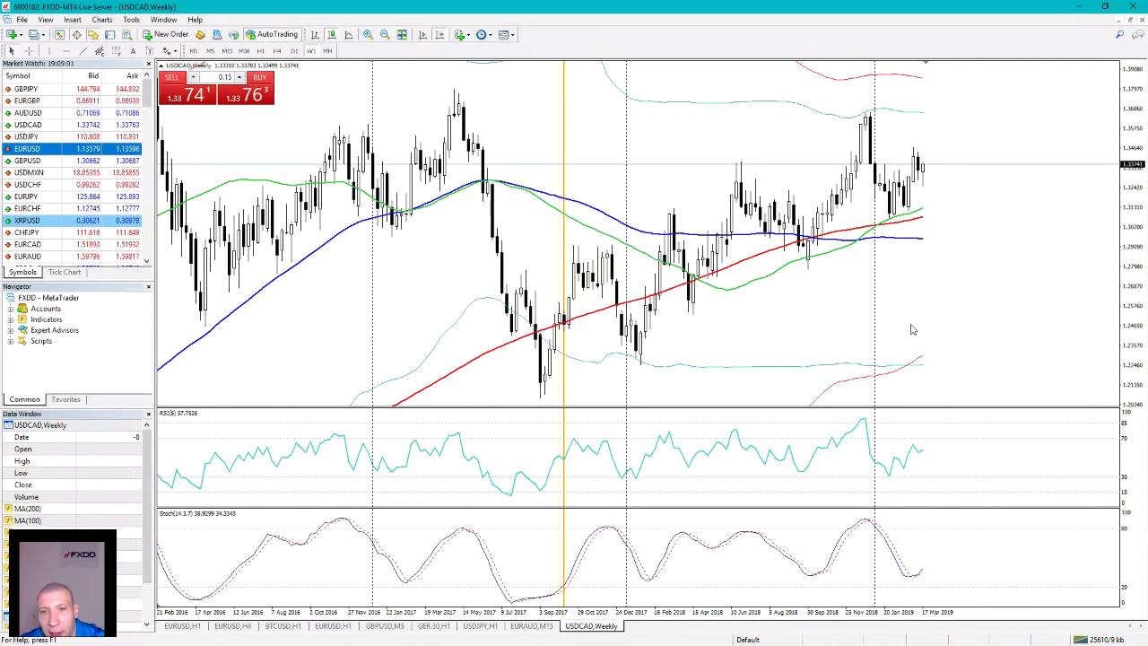
Step: Add a level at 50 to the Relative Strength Index on the weekly USDCAD chart
right_click(984, 303)
click(1024, 370)
double_click(368, 280)
click(346, 200)
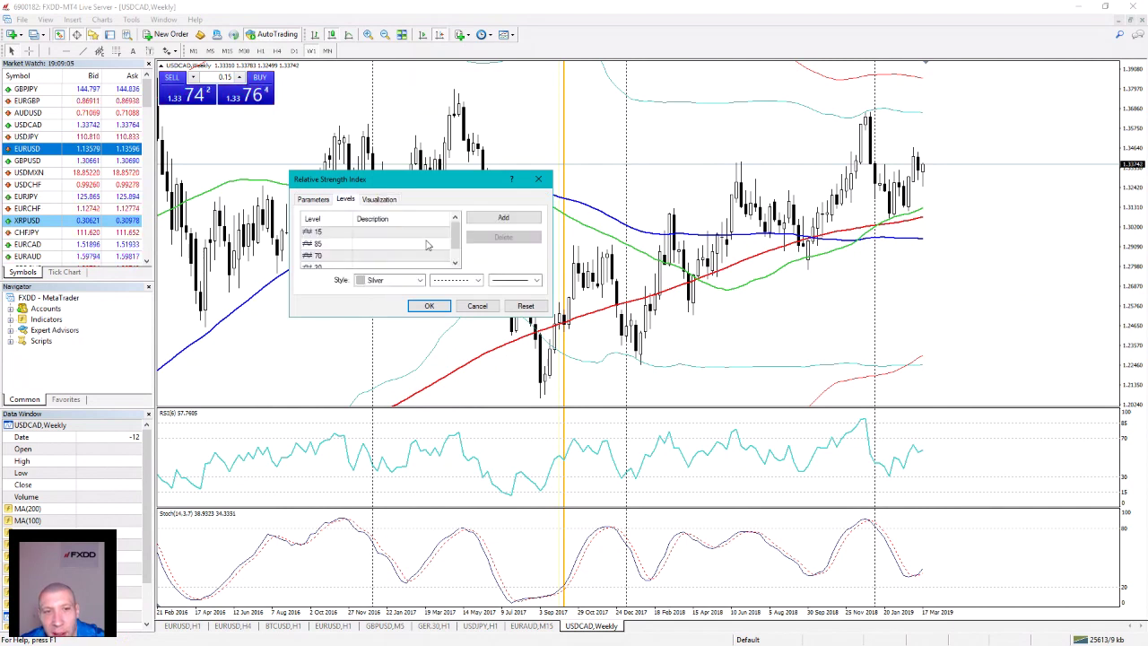
click(504, 220)
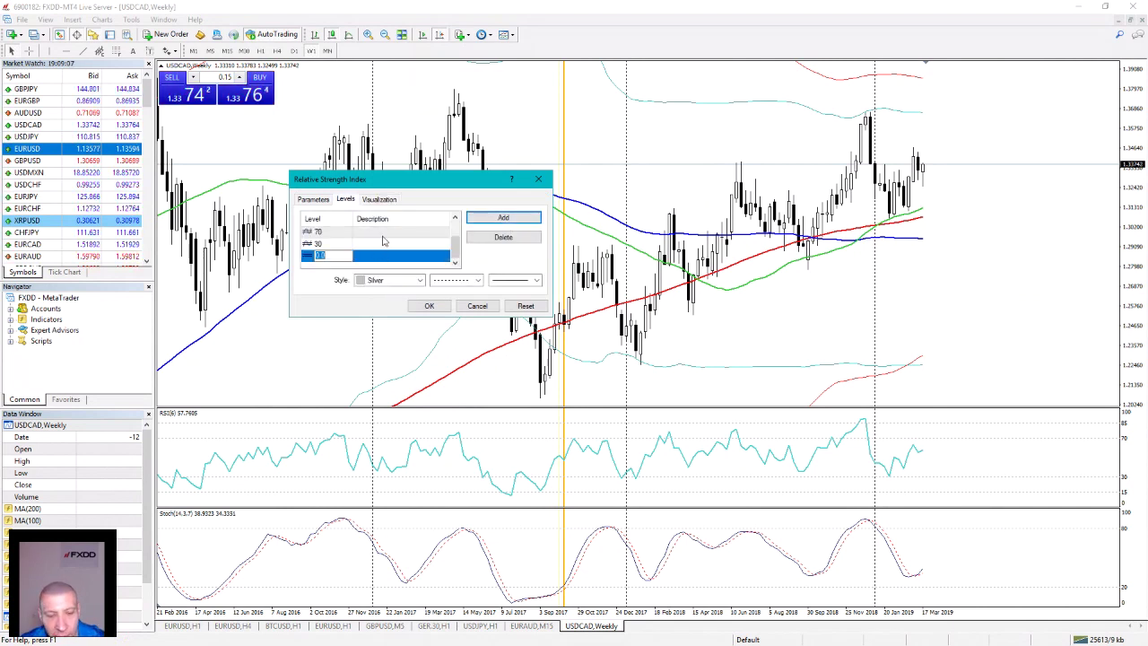
text(50)
click(429, 306)
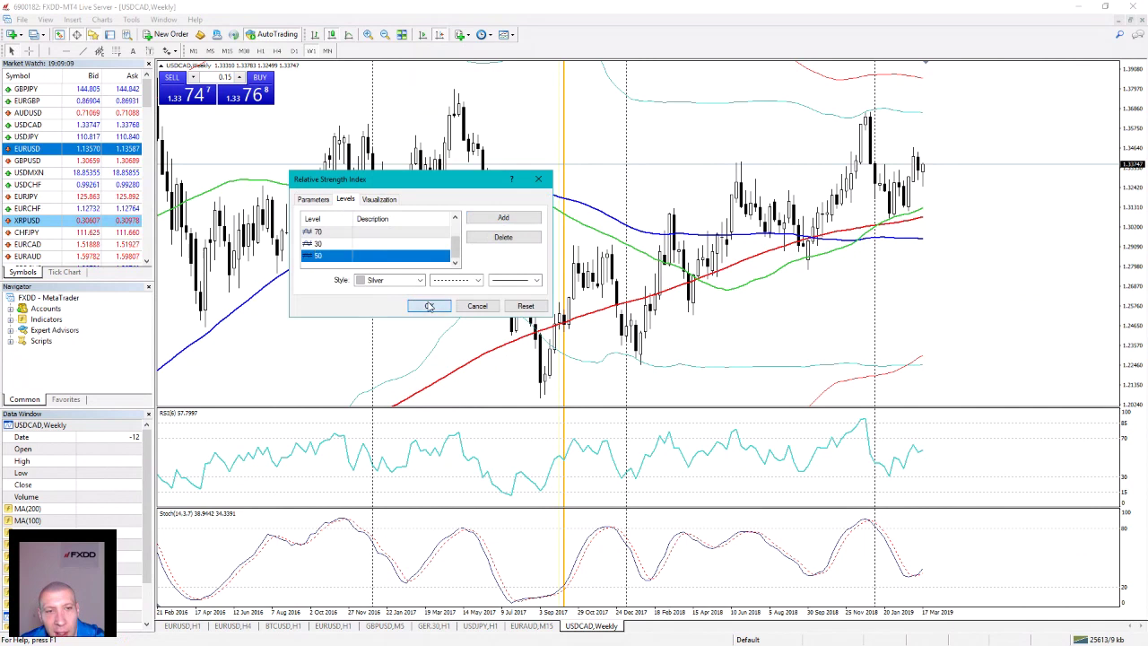
click(507, 302)
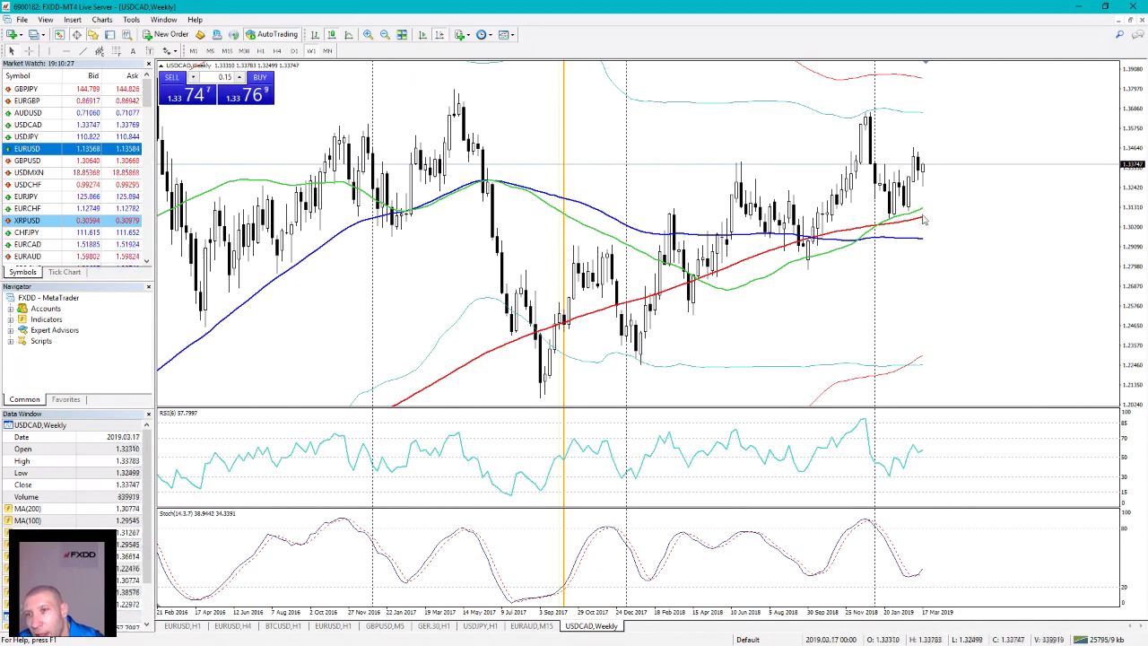
Step: Return the USDCAD chart to the H4 timeframe and compress its price scale so the outer bands fit in view
click(278, 51)
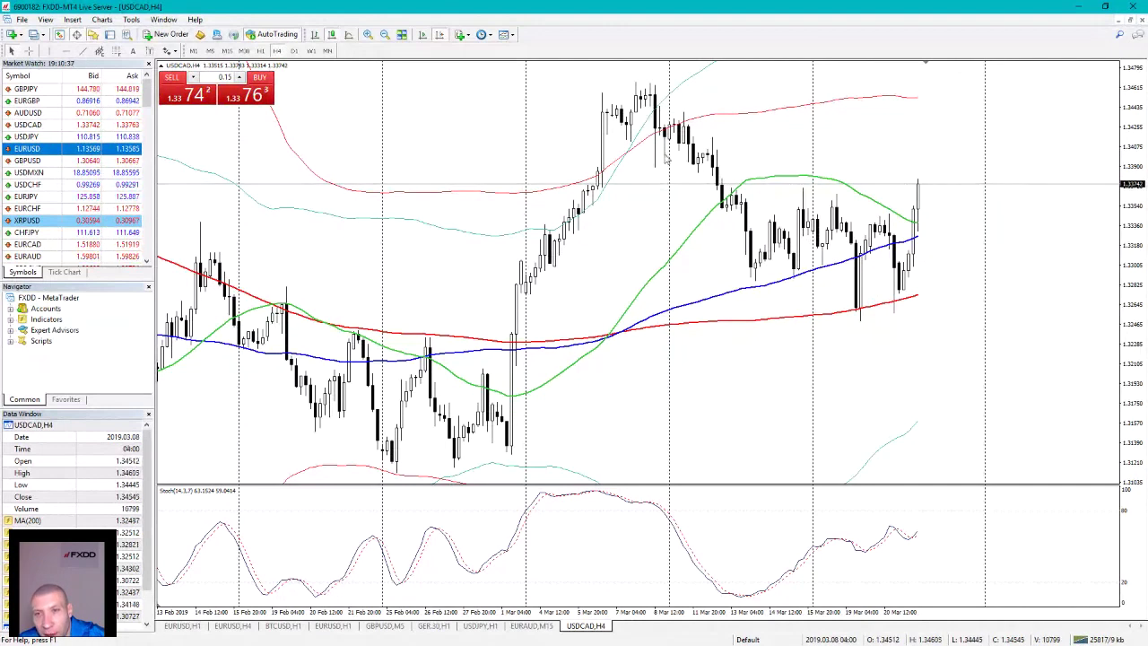
drag(1134, 130, 1133, 172)
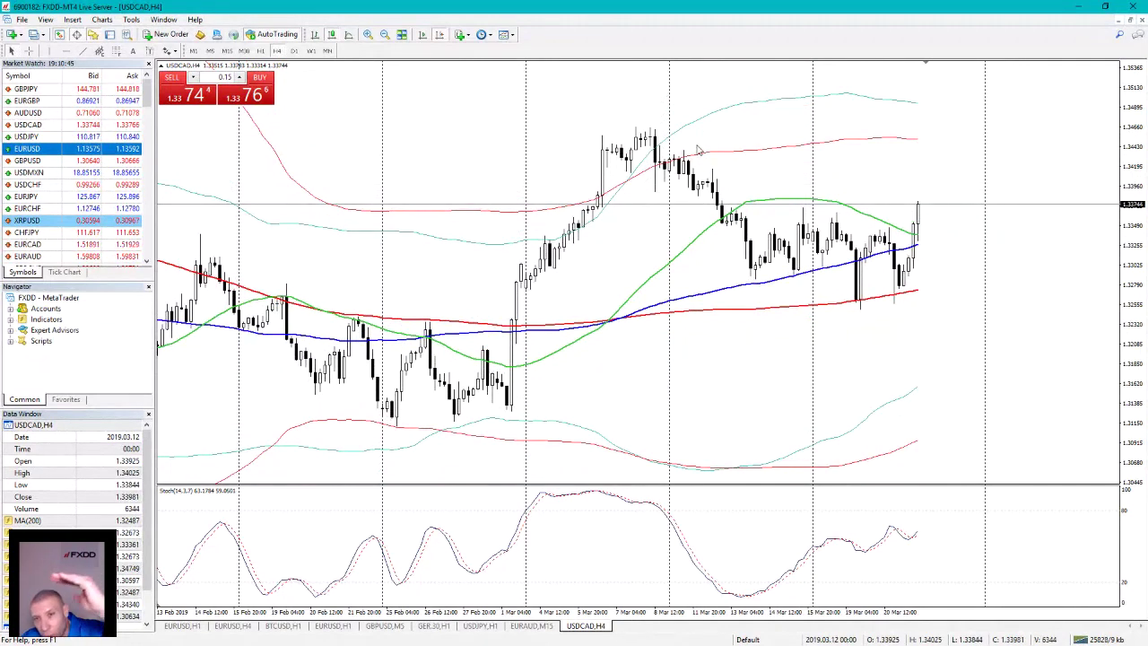
scroll(722, 207, up, 1)
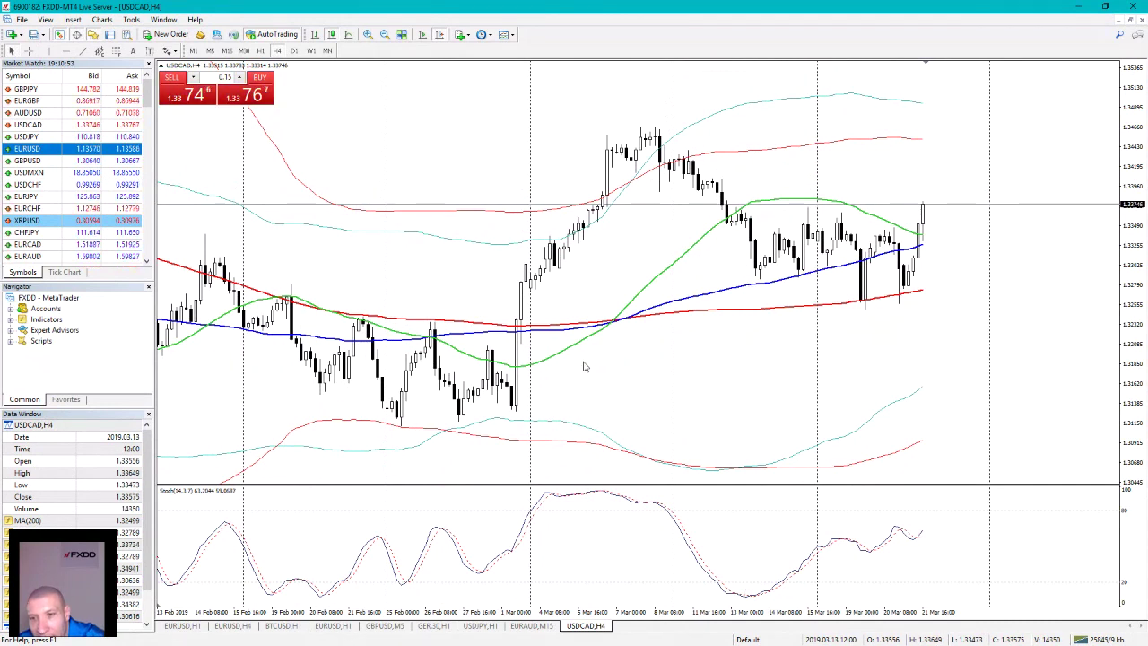
Step: Draw a vertical line on the H4 chart at 2019.03.14 00:00, by the Stochastic's mid-March low
click(49, 51)
drag(751, 418, 761, 417)
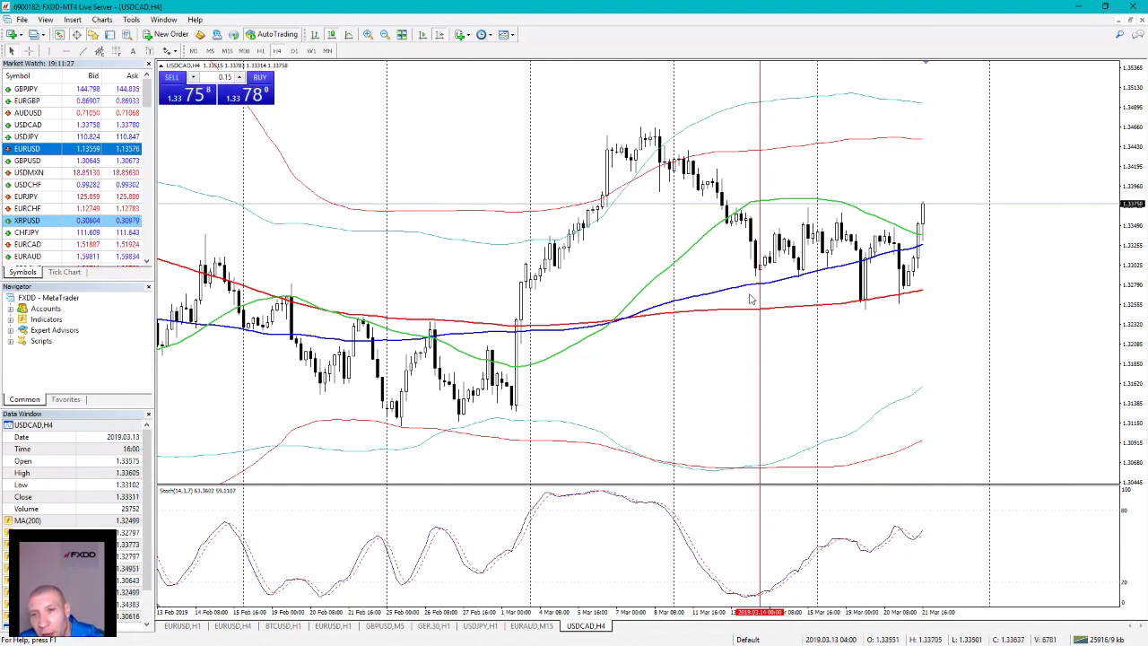
Step: Delete the mid-March vertical line from the USDCAD H4 chart and measure the price moves around the mid-March low with the crosshair
key(Delete)
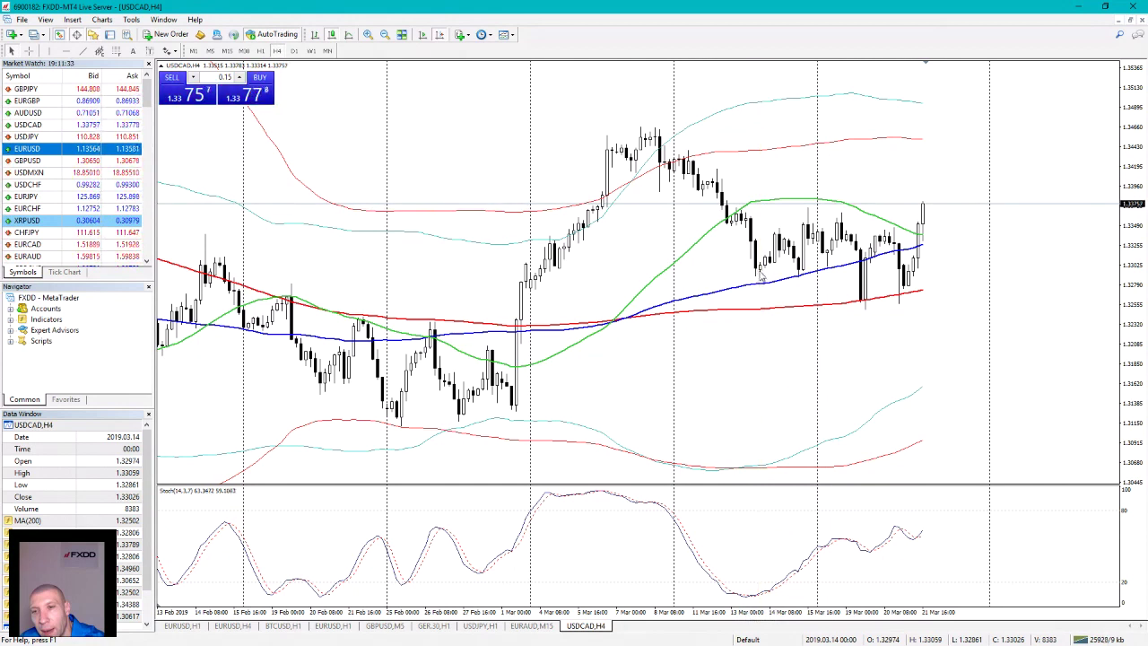
click(28, 50)
drag(760, 266, 805, 209)
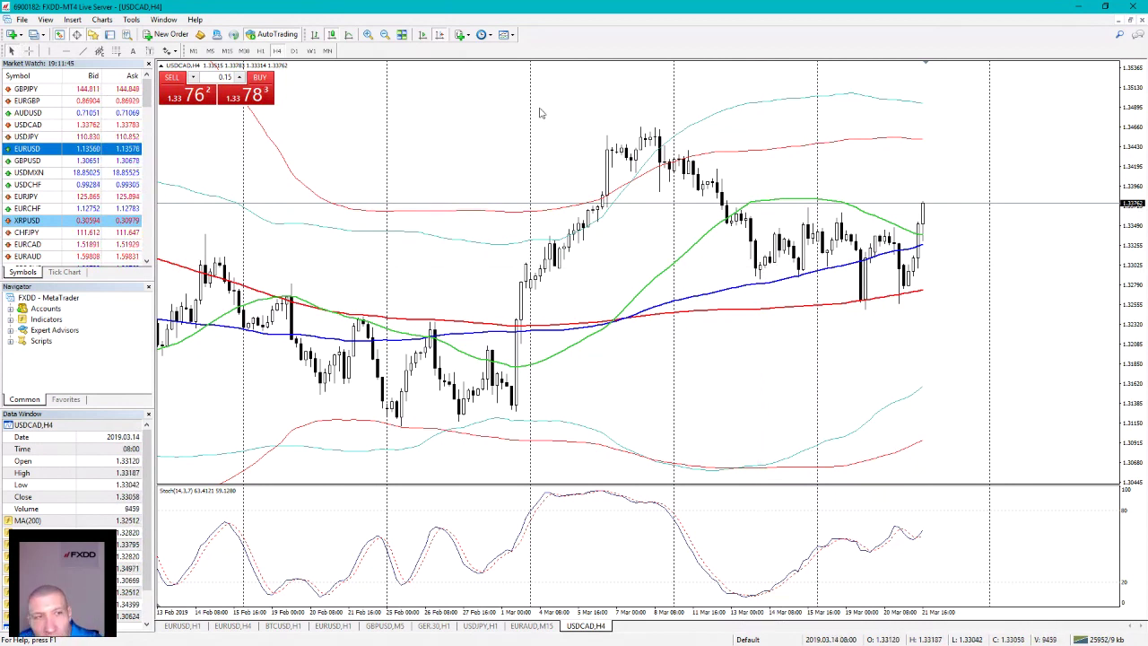
key(ctrl+f)
drag(729, 264, 522, 350)
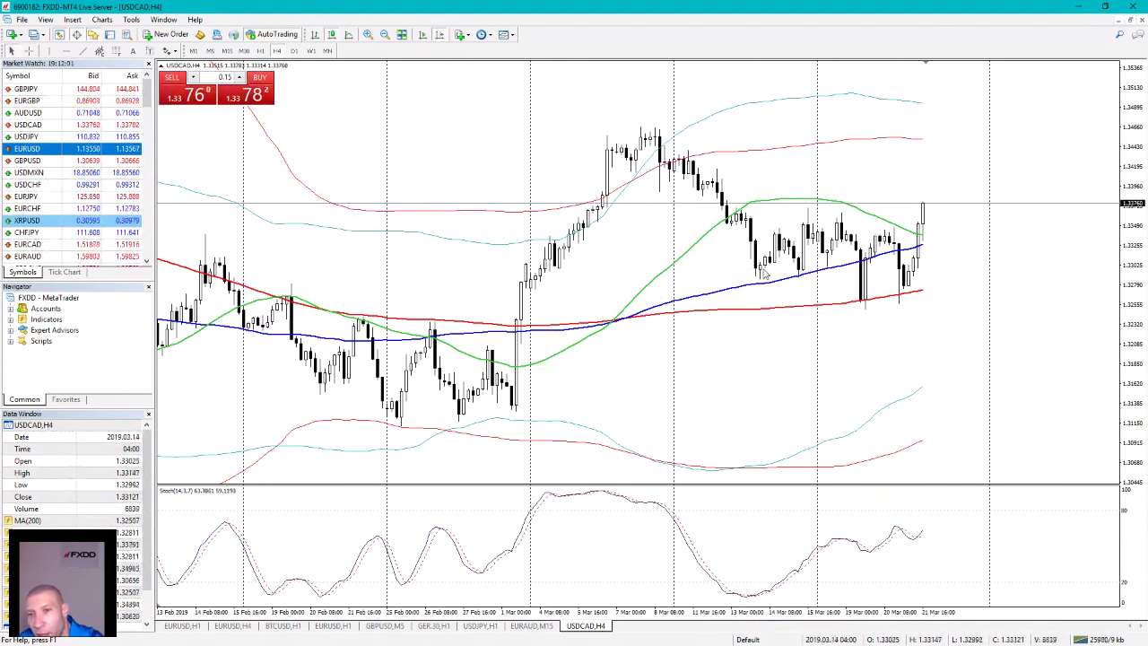
Step: Draw a horizontal line at 1.31982 on the USDCAD H4 chart and measure from the mid-March low with the crosshair
click(66, 51)
drag(636, 377, 638, 358)
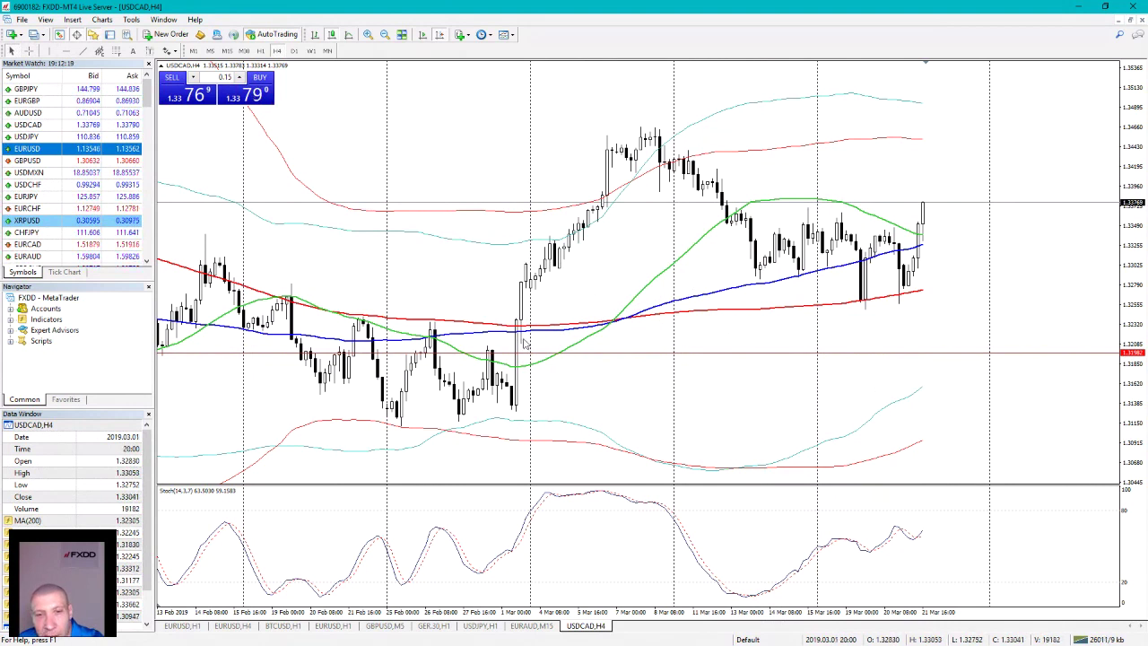
key(ctrl+f)
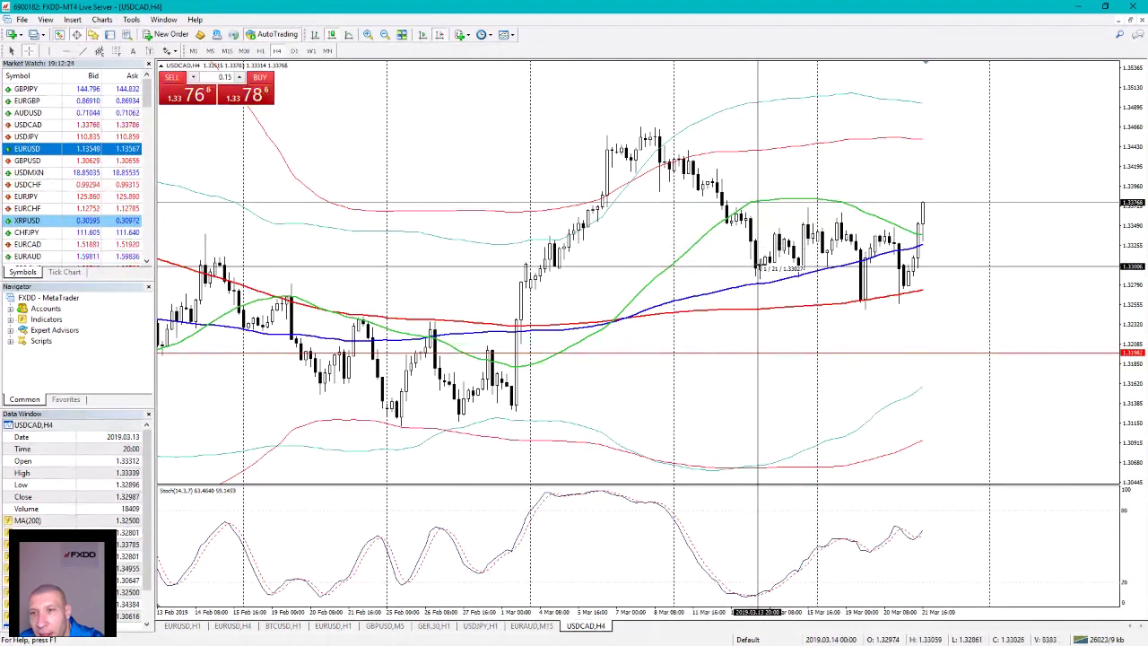
drag(758, 266, 916, 108)
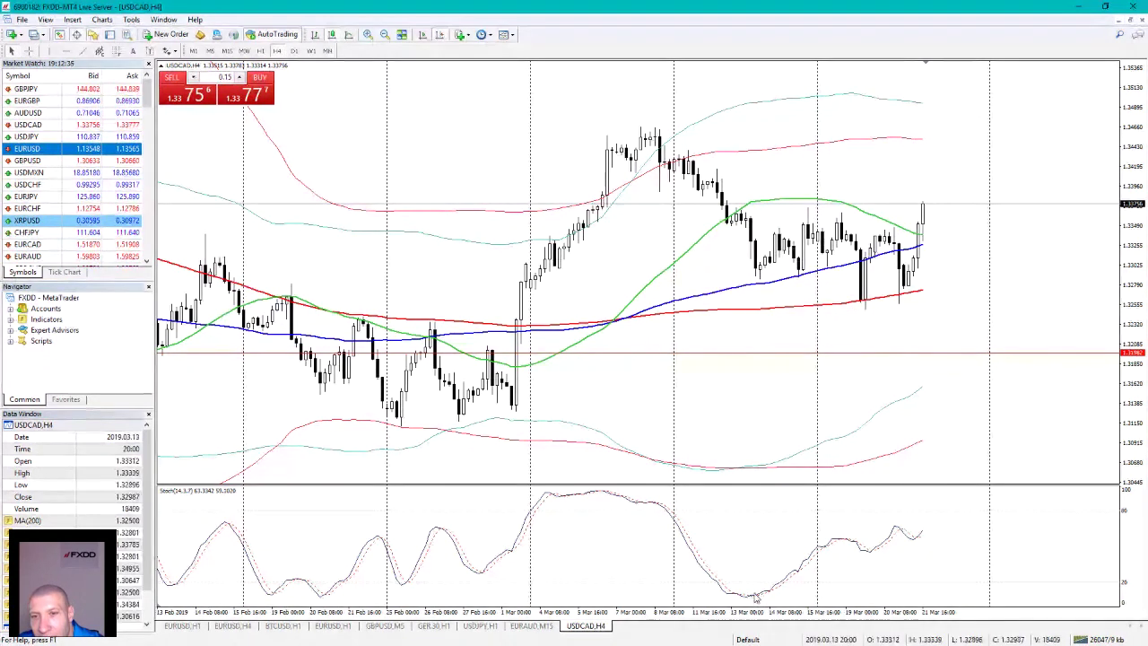
Step: Review USDCAD, GBPJPY and AUDUSD in turn on the weekly and H4 timeframes, ending on the AUDUSD H4 chart
click(311, 50)
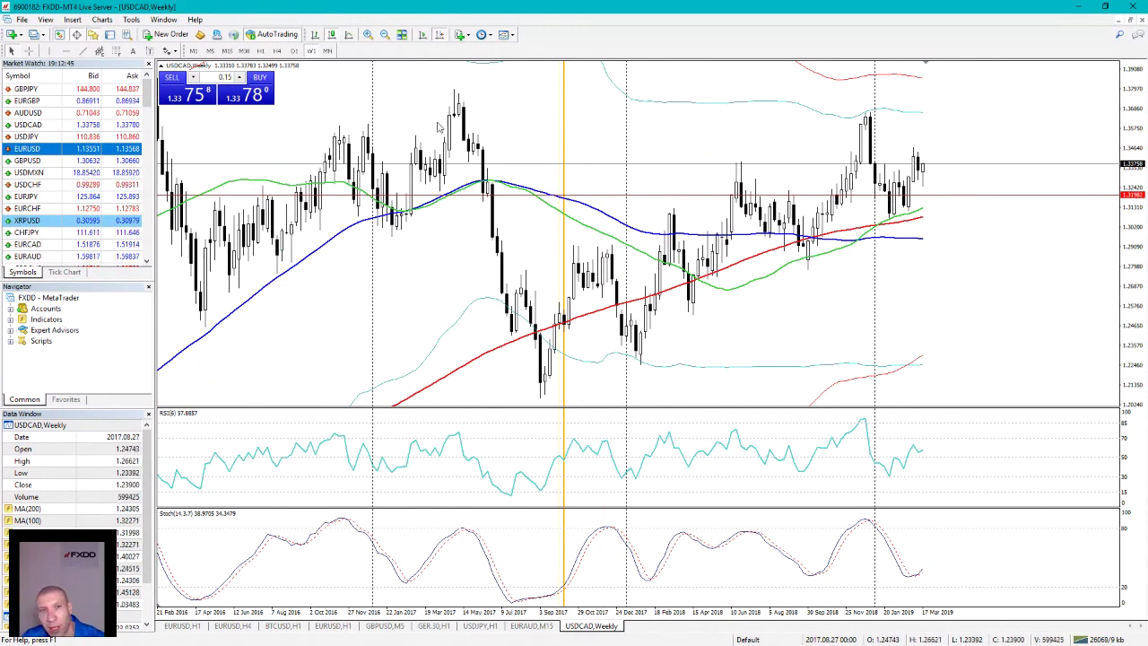
click(277, 51)
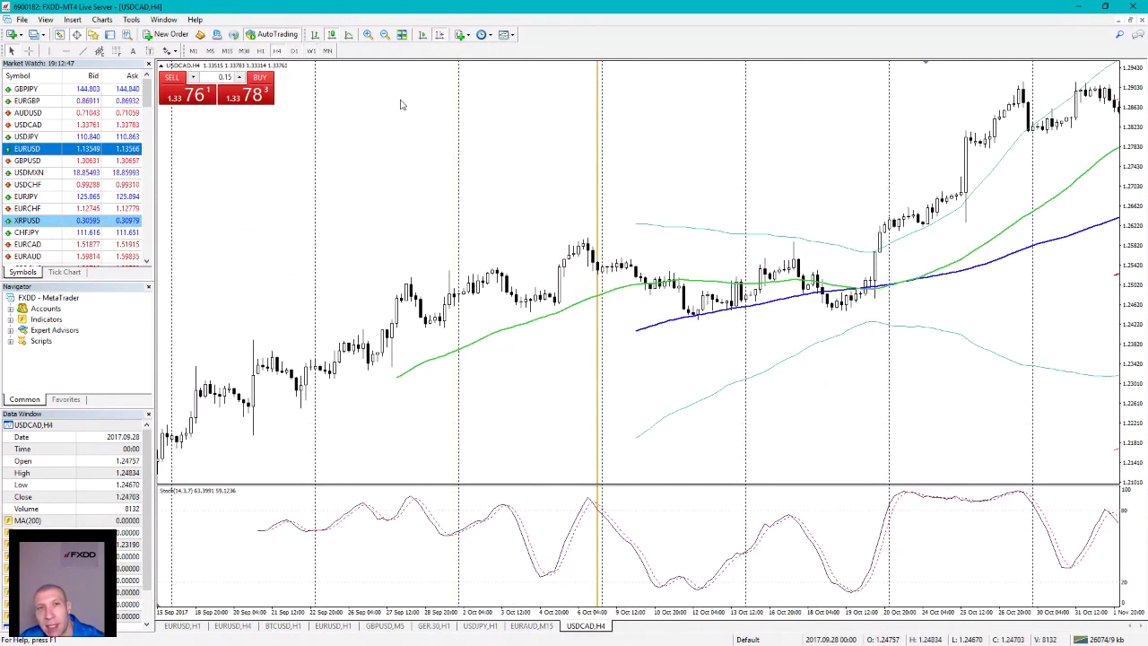
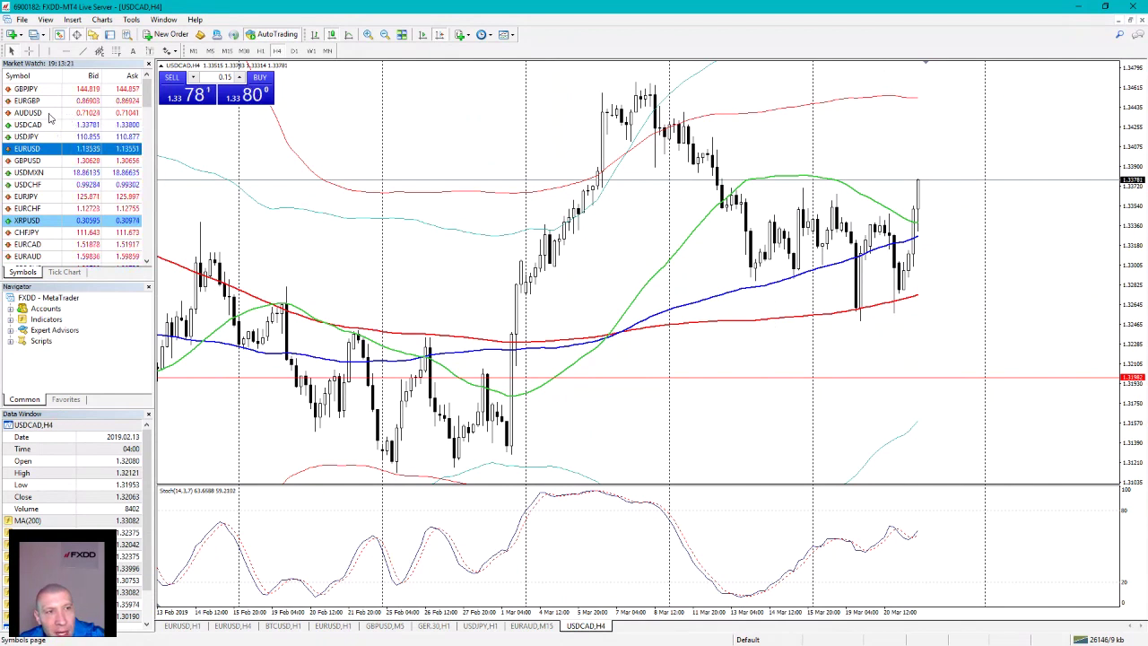
drag(50, 90, 395, 72)
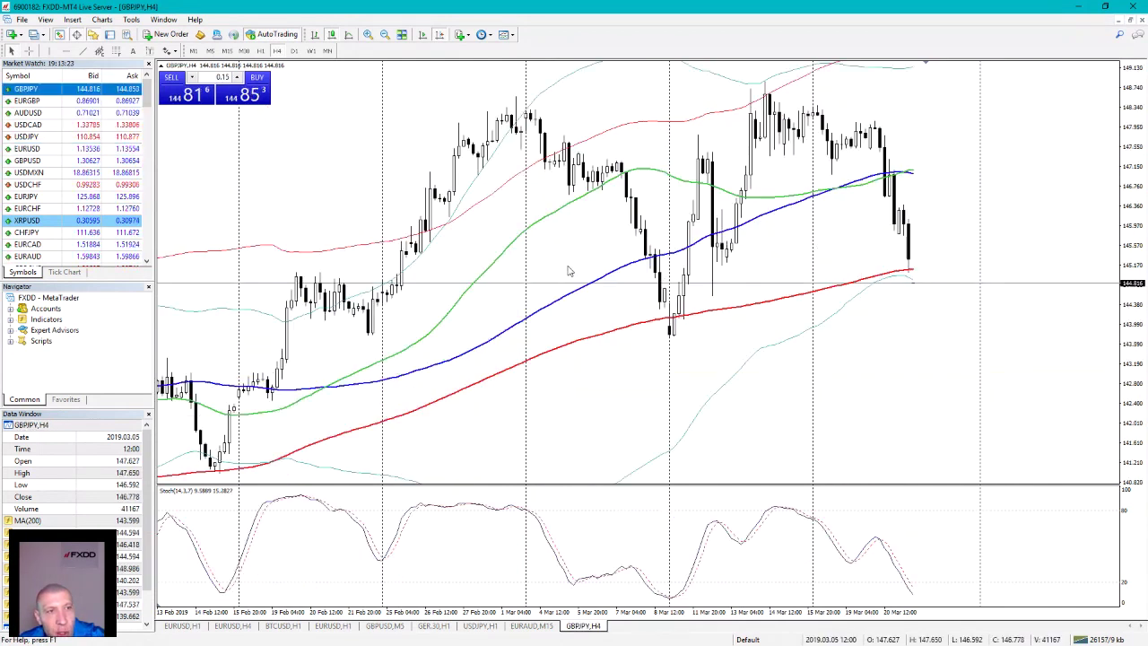
click(311, 51)
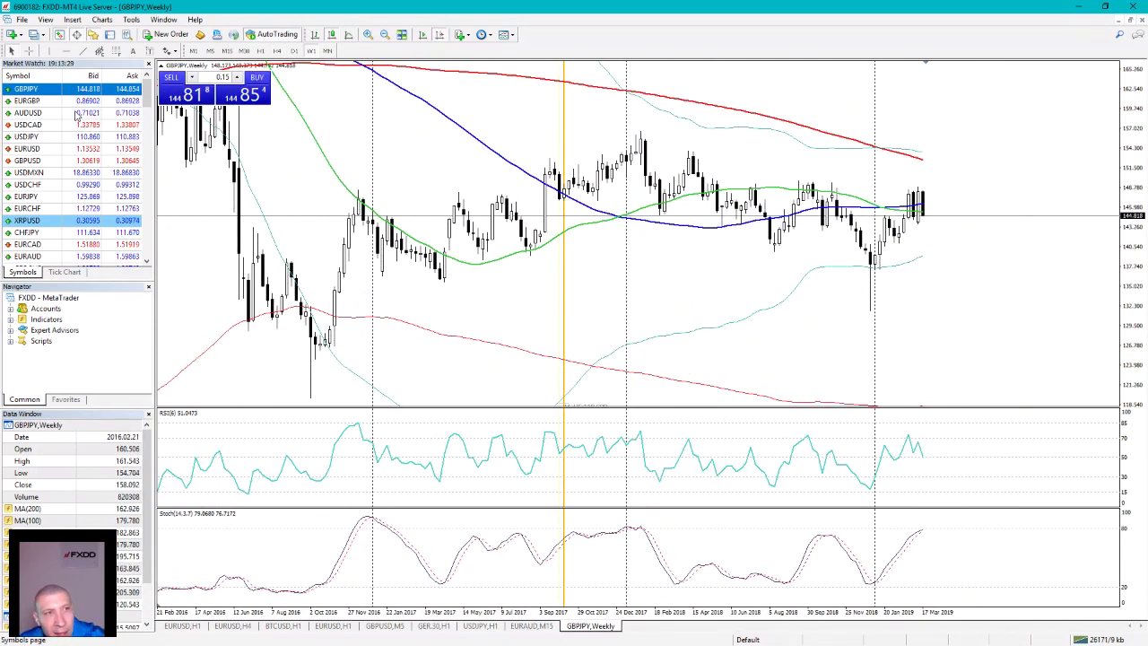
drag(79, 113, 583, 233)
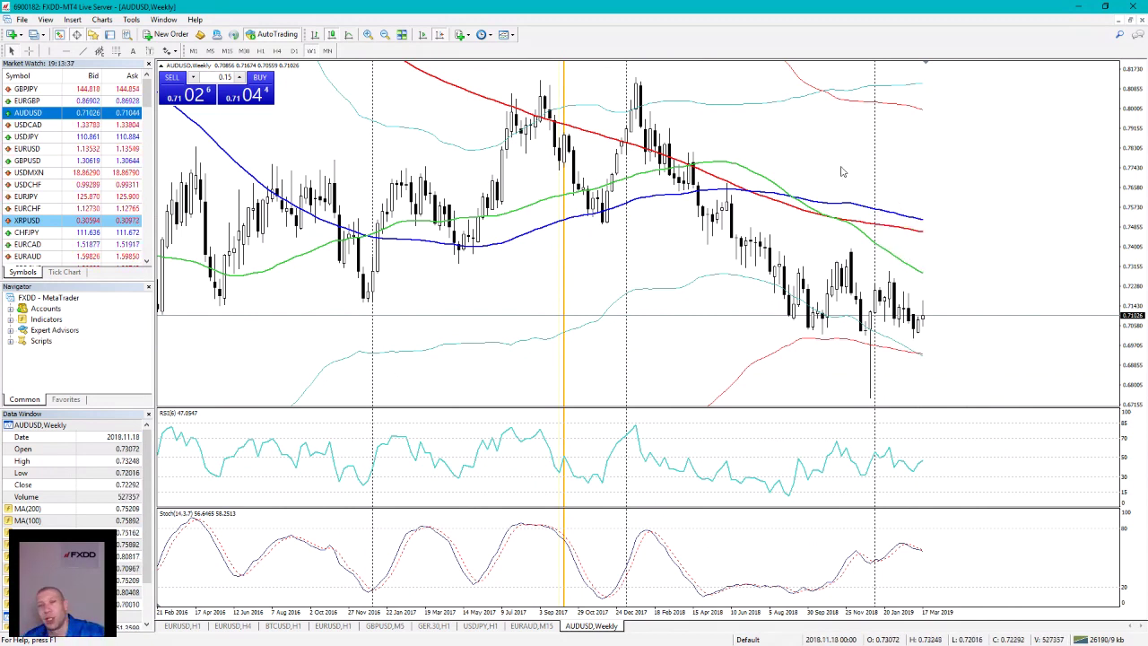
click(278, 51)
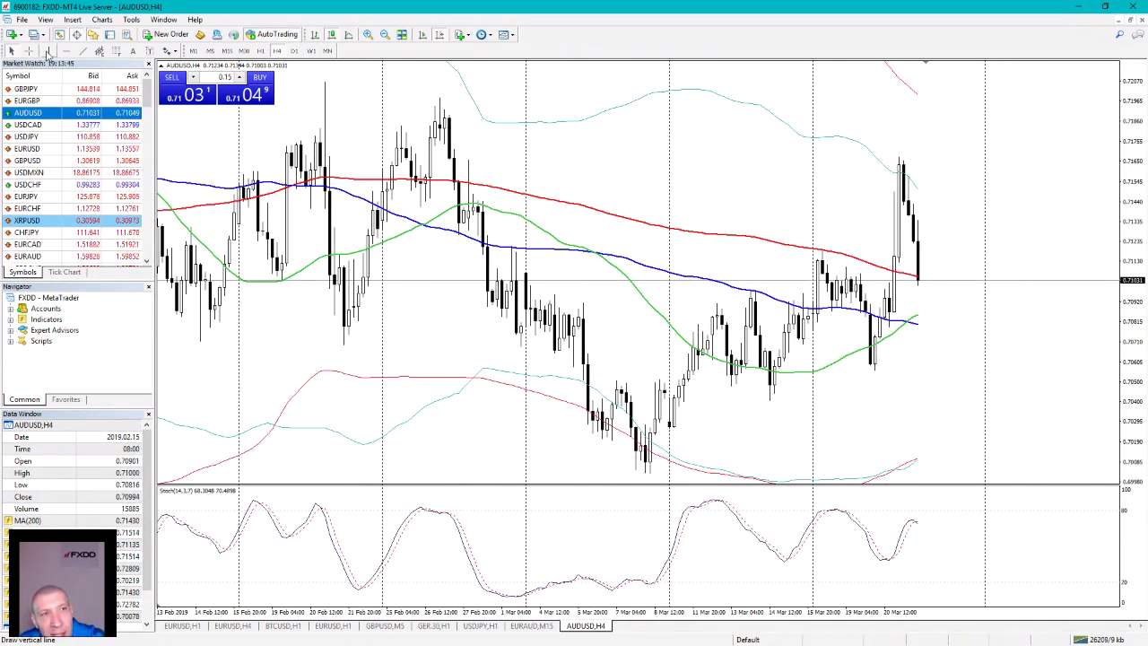
Step: Mark the 2019.03.18 high on the AUDUSD H4 chart with a vertical line, shift it to the 12:00 bar, and delete it
click(823, 236)
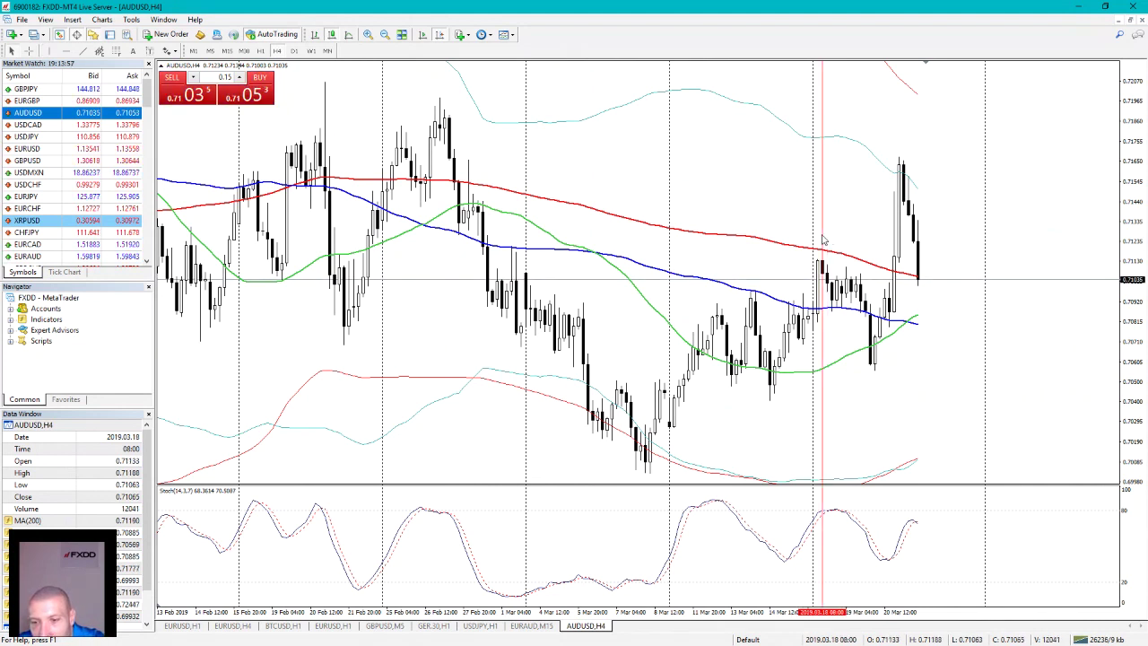
drag(822, 241, 828, 279)
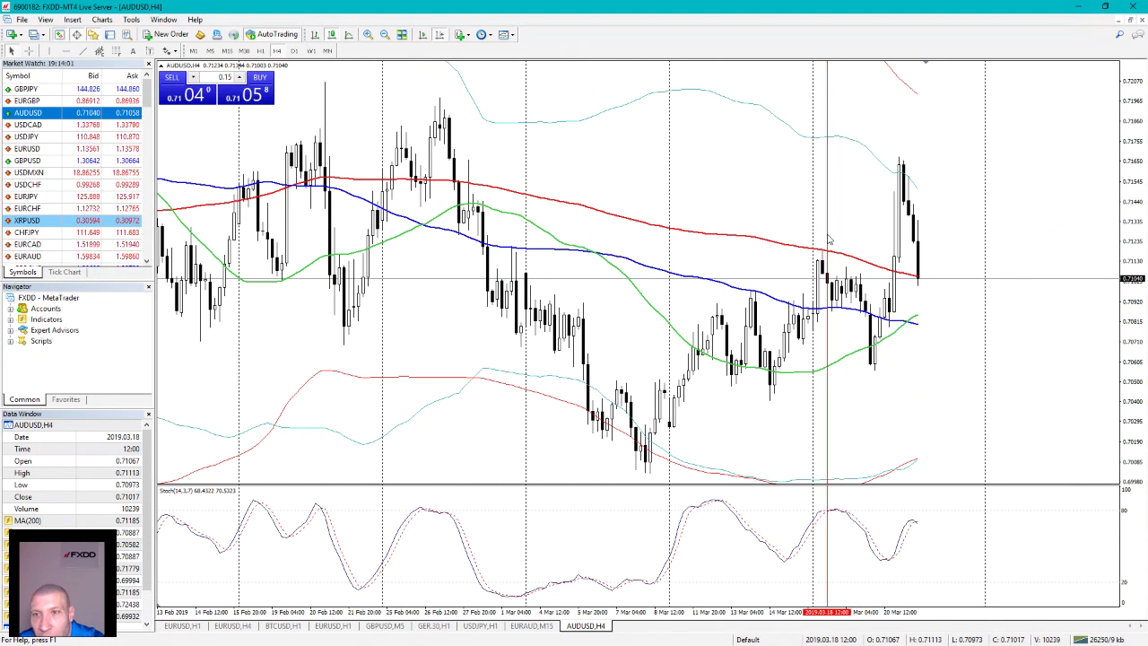
drag(829, 240, 833, 240)
key(Delete)
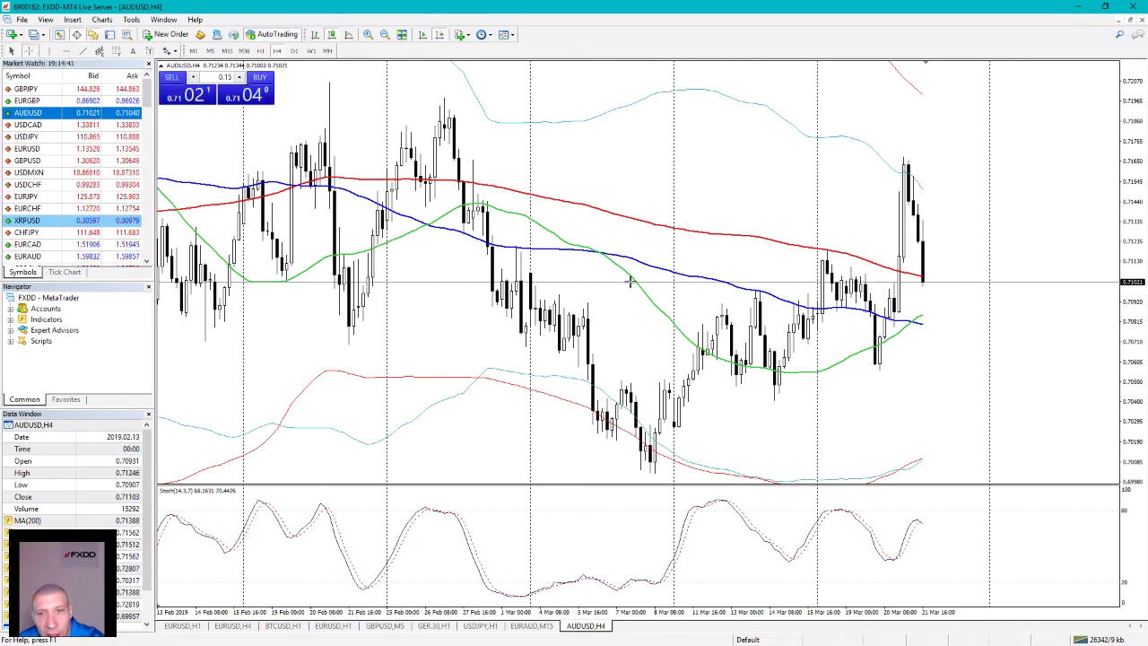
Step: Measure the mid-March swing on AUDUSD H4 and compare it with the RSI and Stochastic on the weekly chart, returning to H4
drag(761, 333, 794, 397)
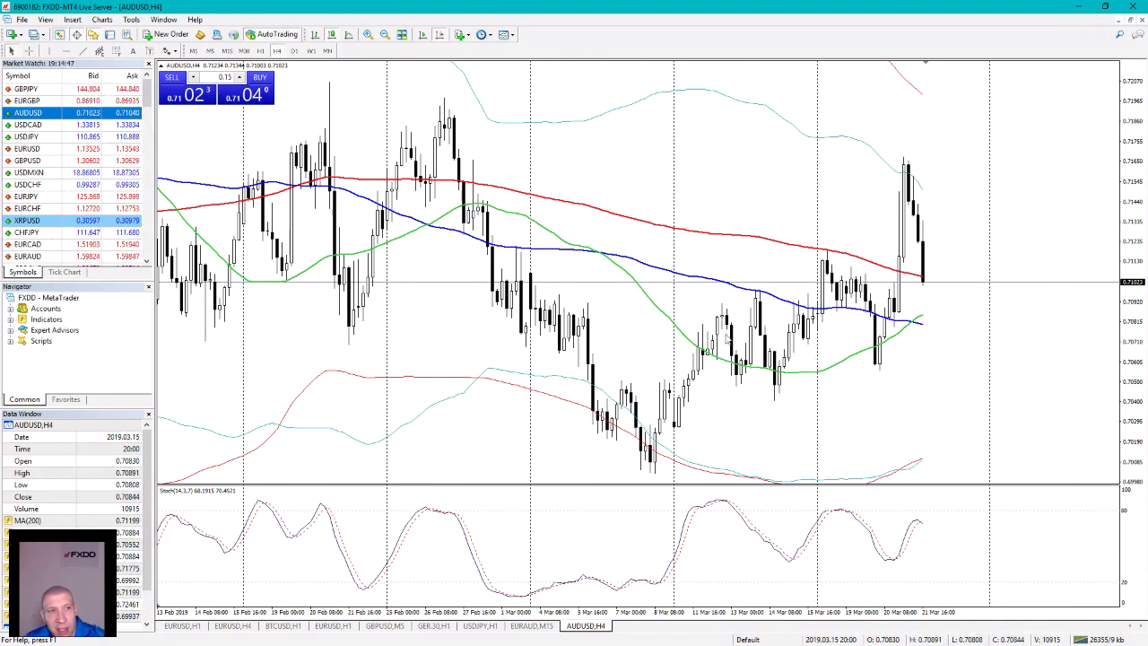
click(311, 50)
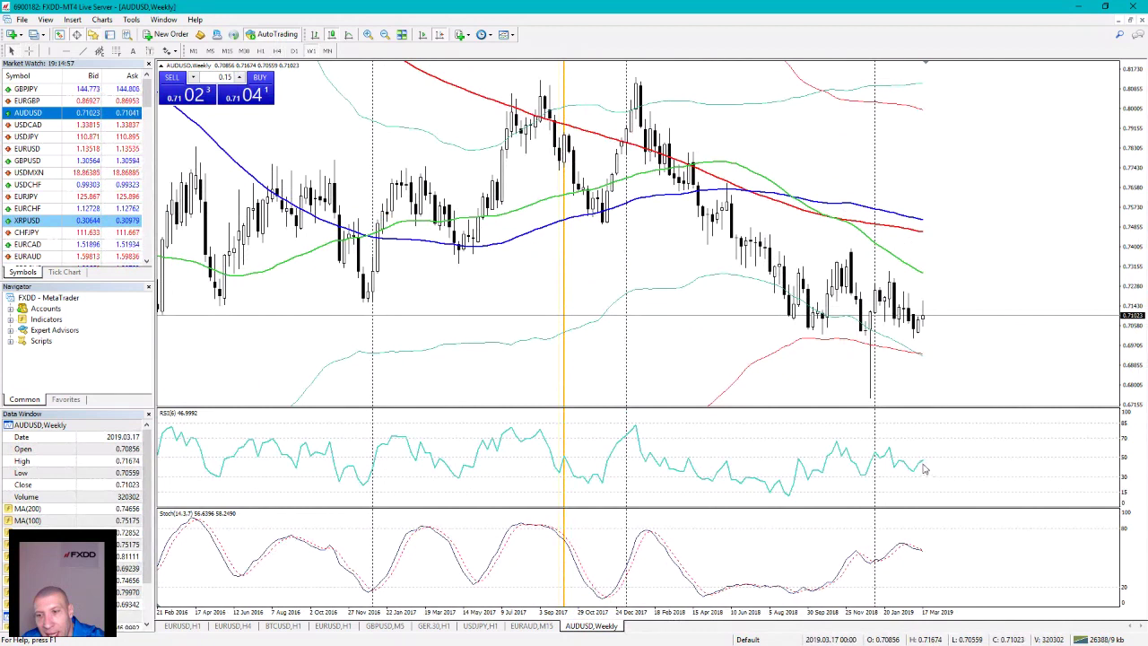
mouse_move(926, 466)
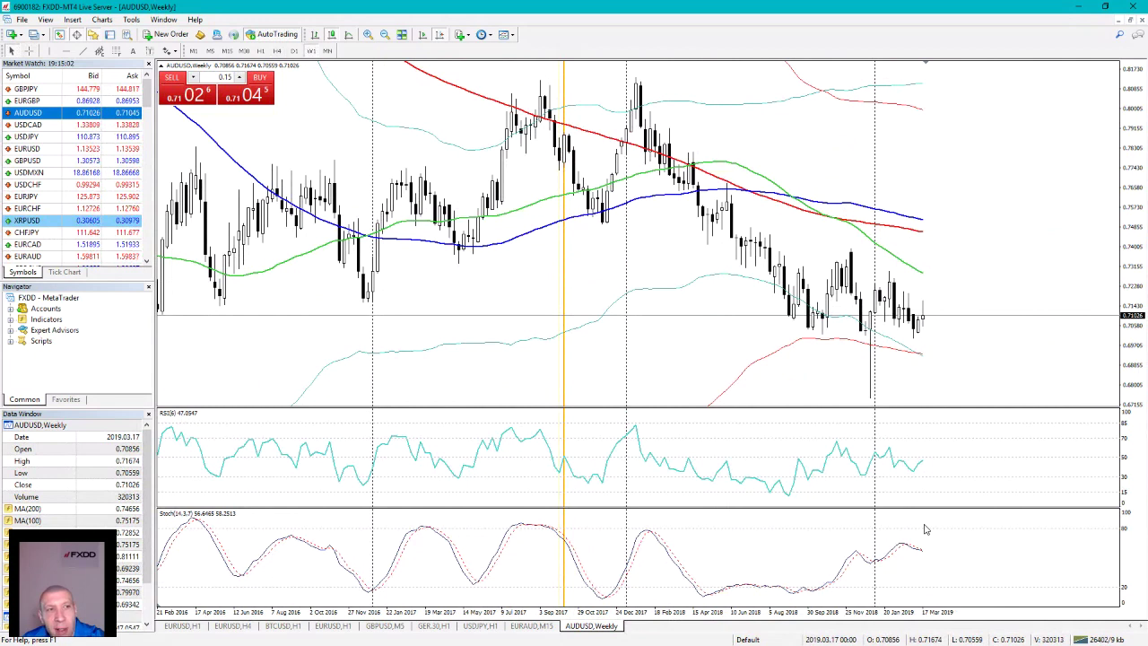
click(277, 51)
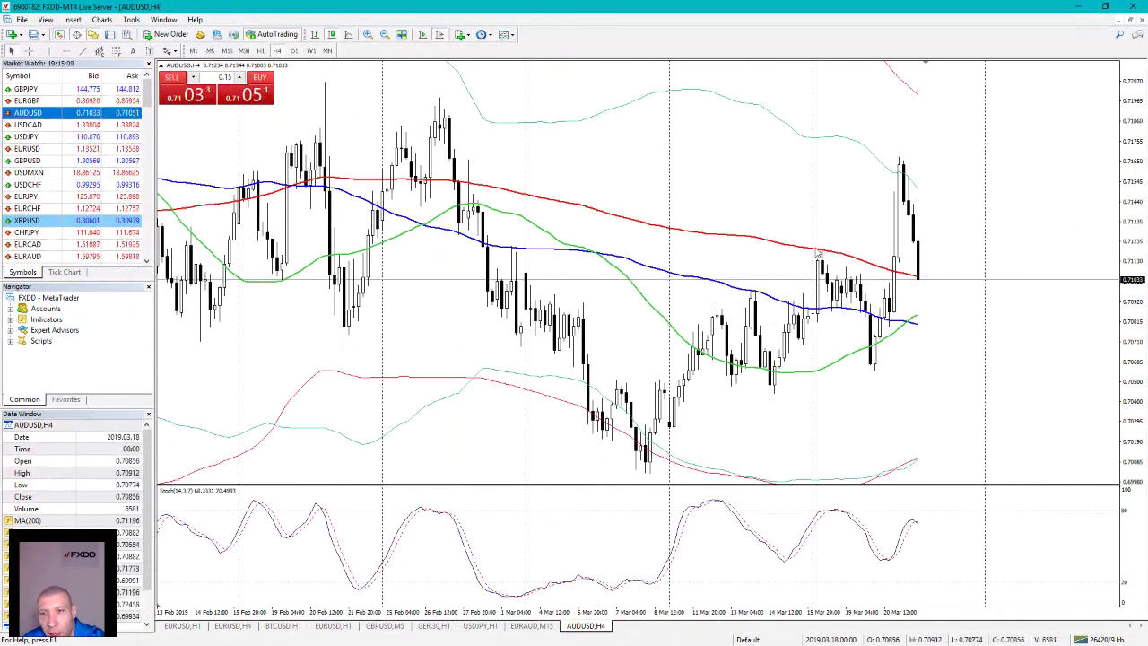
scroll(825, 264, up, 1)
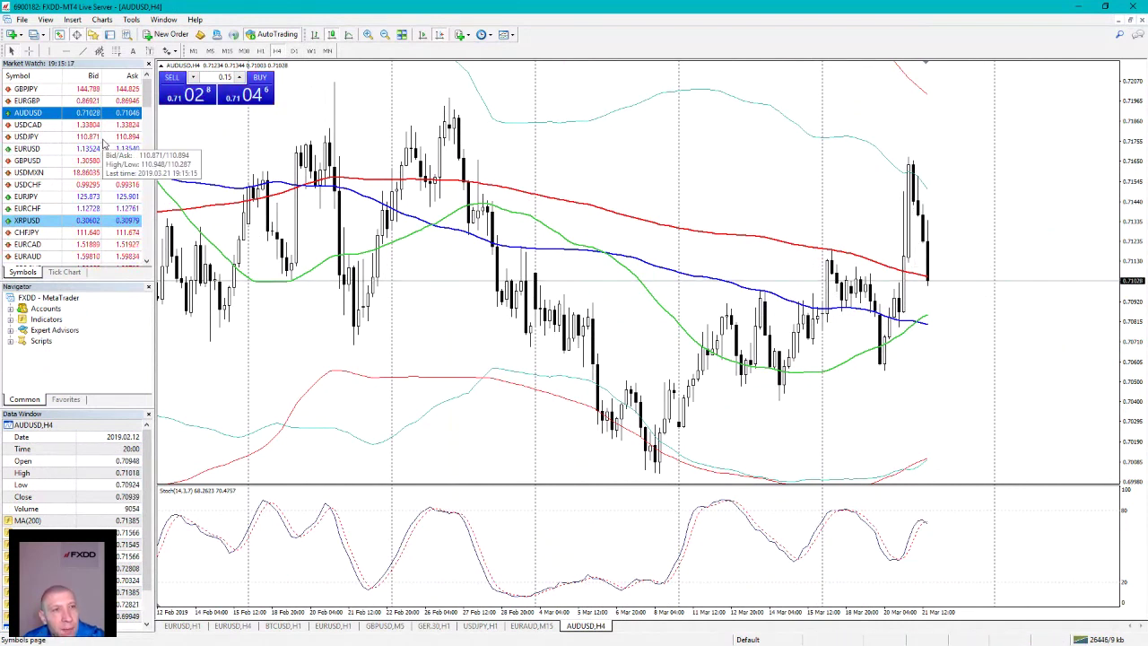
Step: Load USDCHF into the chart and review its price and indicators on the weekly and daily timeframes
click(90, 184)
drag(487, 318, 487, 315)
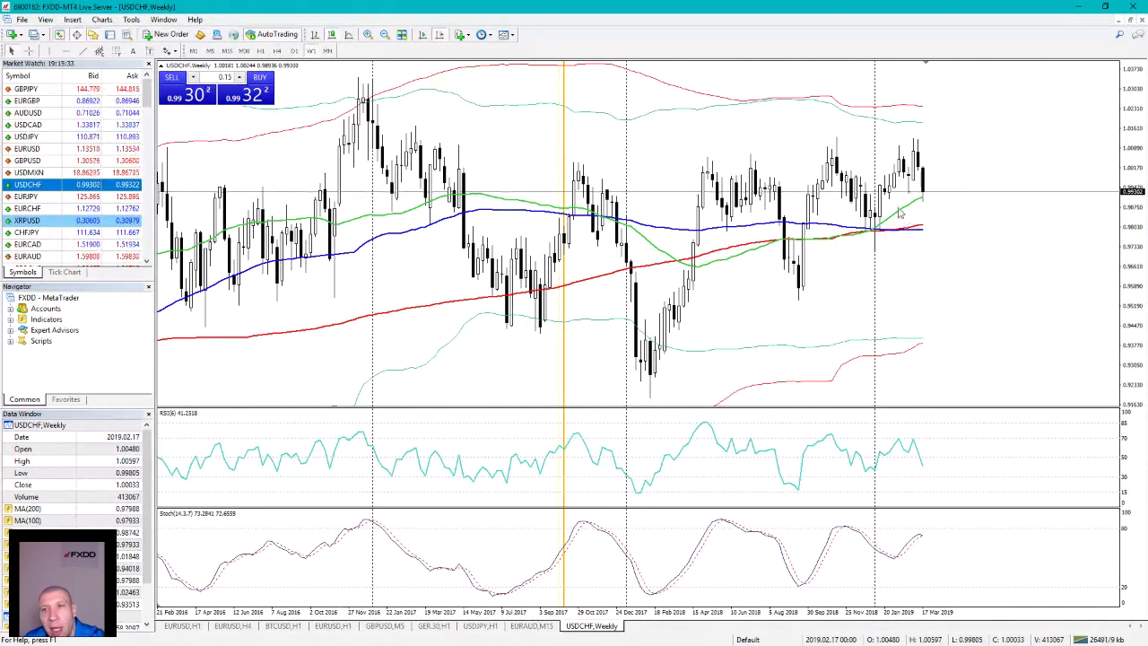
click(296, 51)
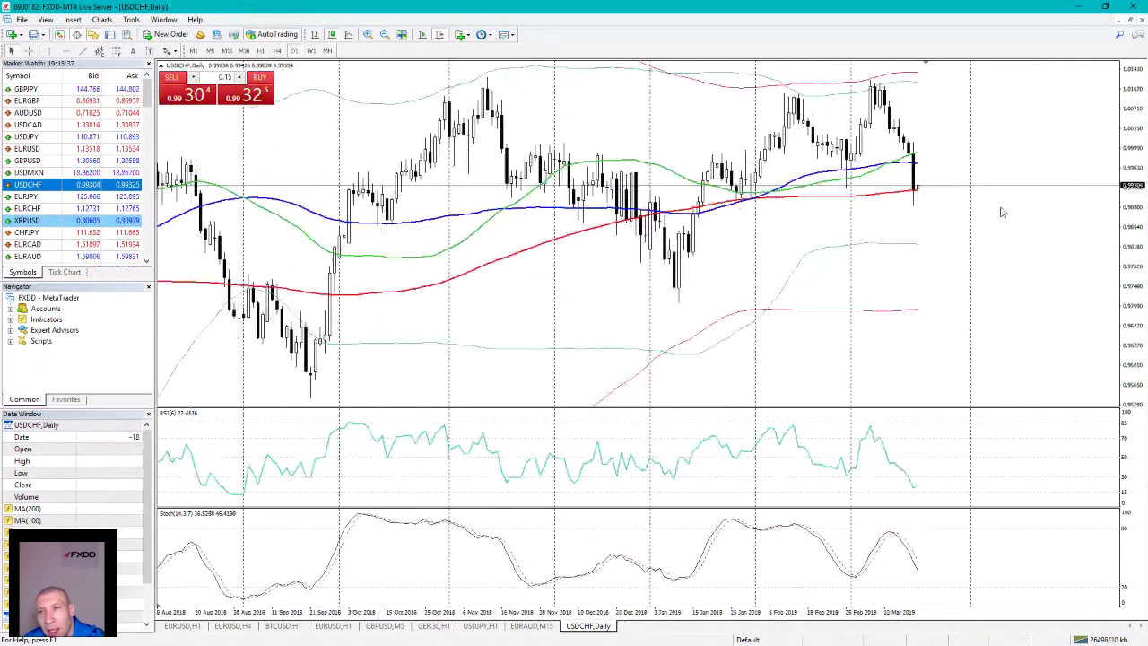
Step: Load EURJPY into the chart and review its price and indicators on the weekly, daily and H4 timeframes
drag(103, 196, 299, 67)
click(311, 51)
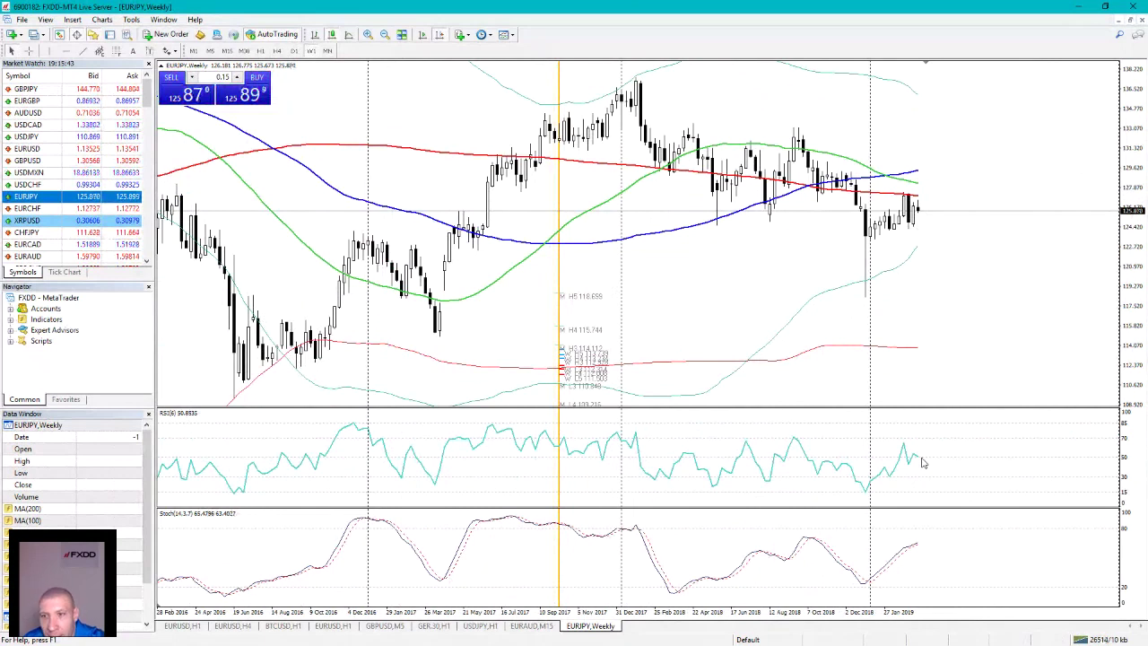
click(293, 51)
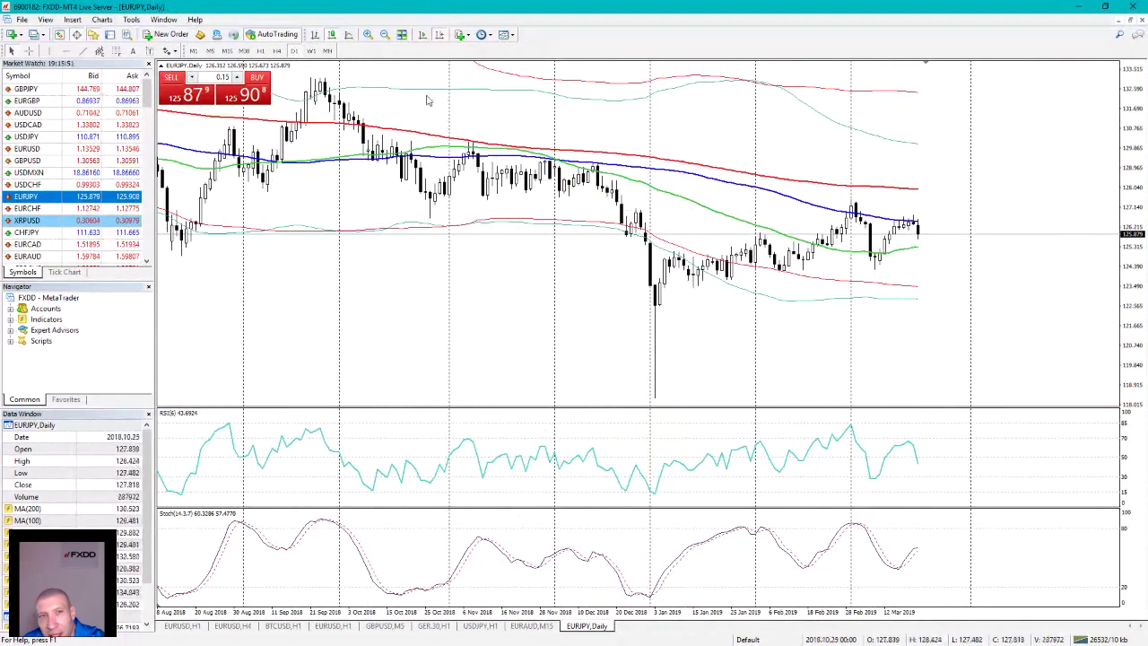
click(277, 51)
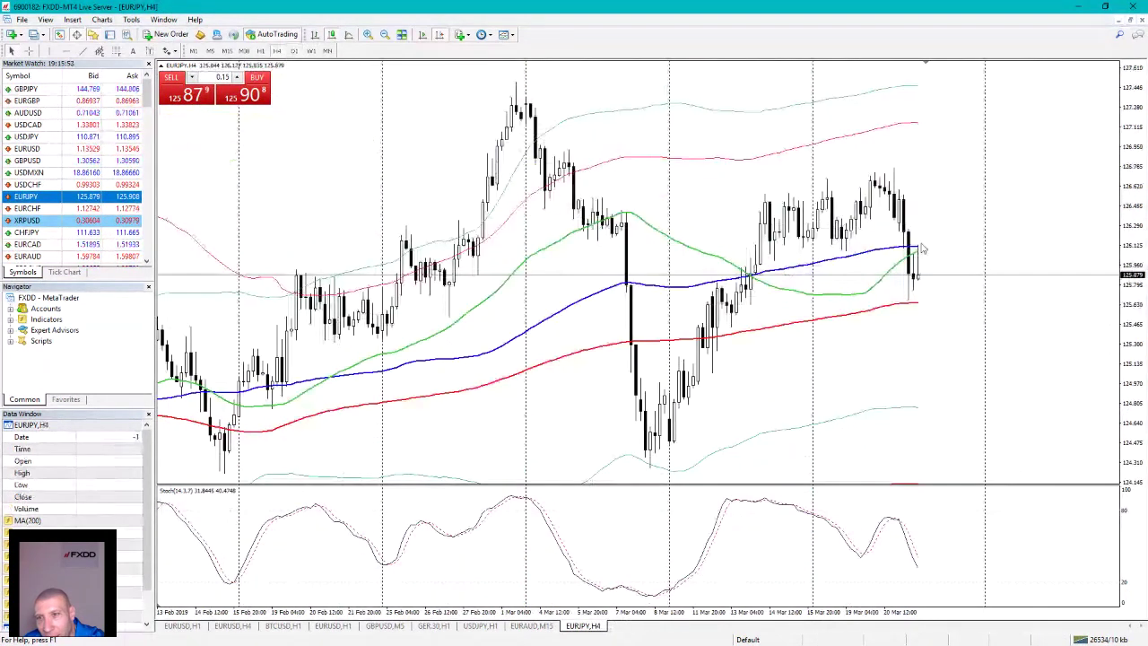
Step: Review EURCHF, CHFJPY and EURCAD one after another on the weekly timeframe
drag(113, 209, 448, 225)
click(311, 51)
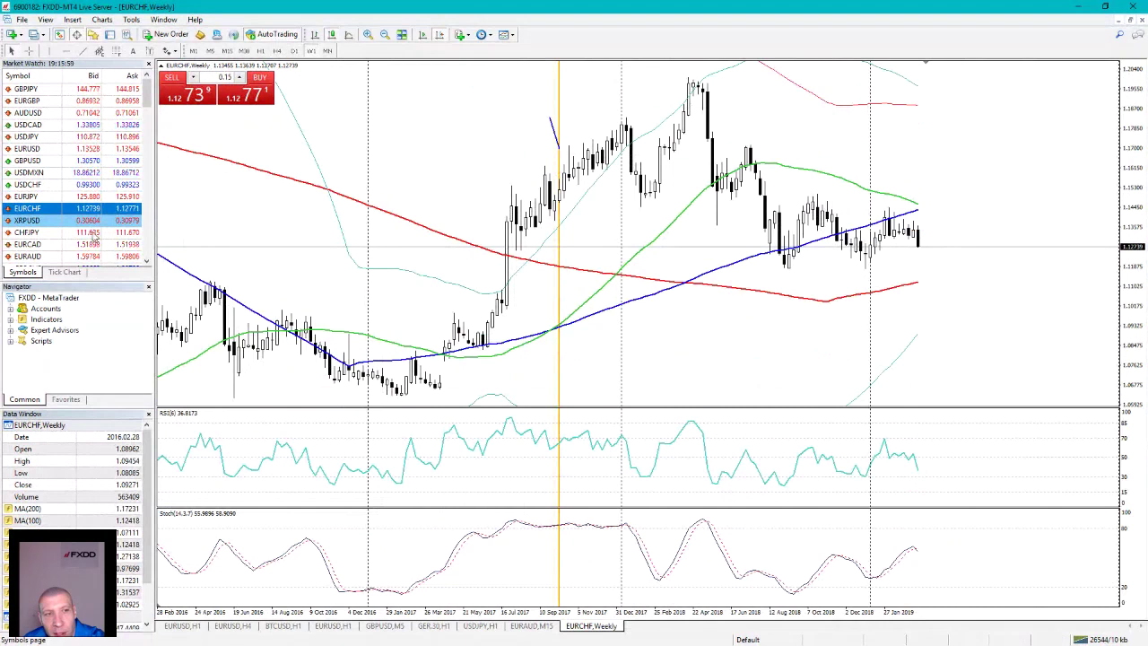
drag(93, 236, 515, 291)
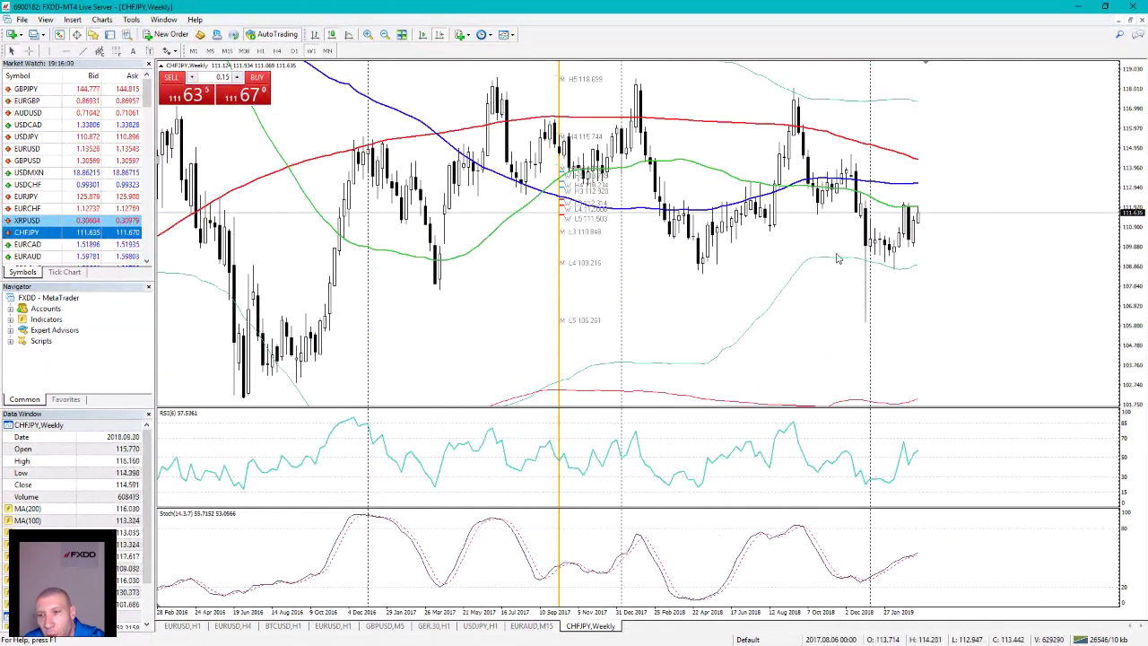
mouse_move(912, 468)
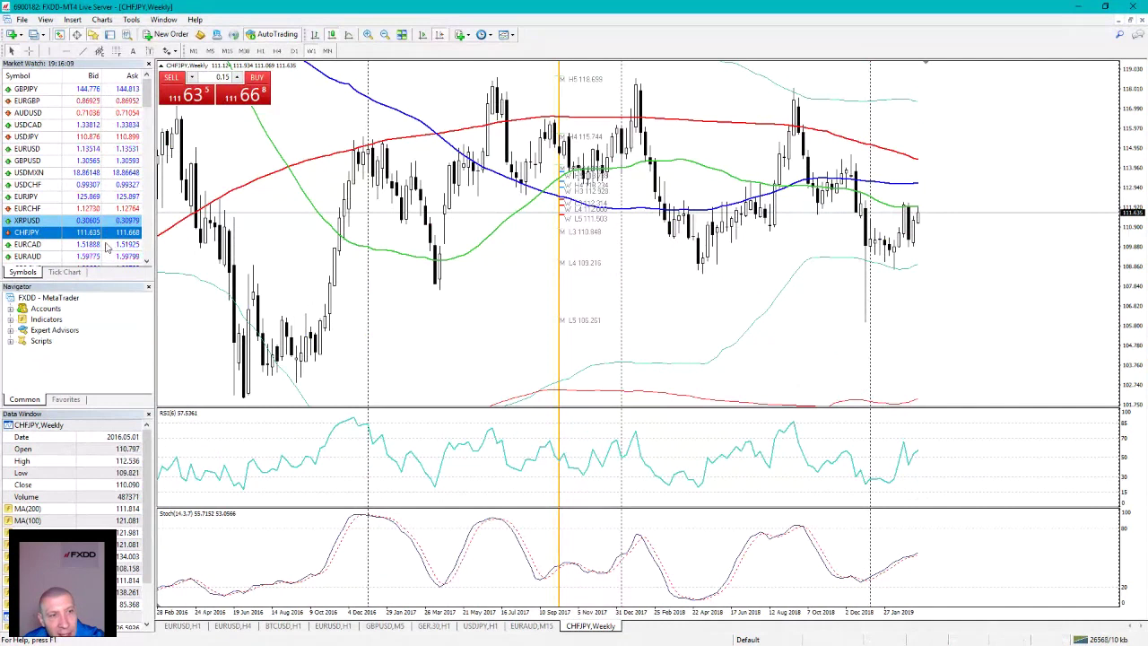
drag(106, 245, 623, 317)
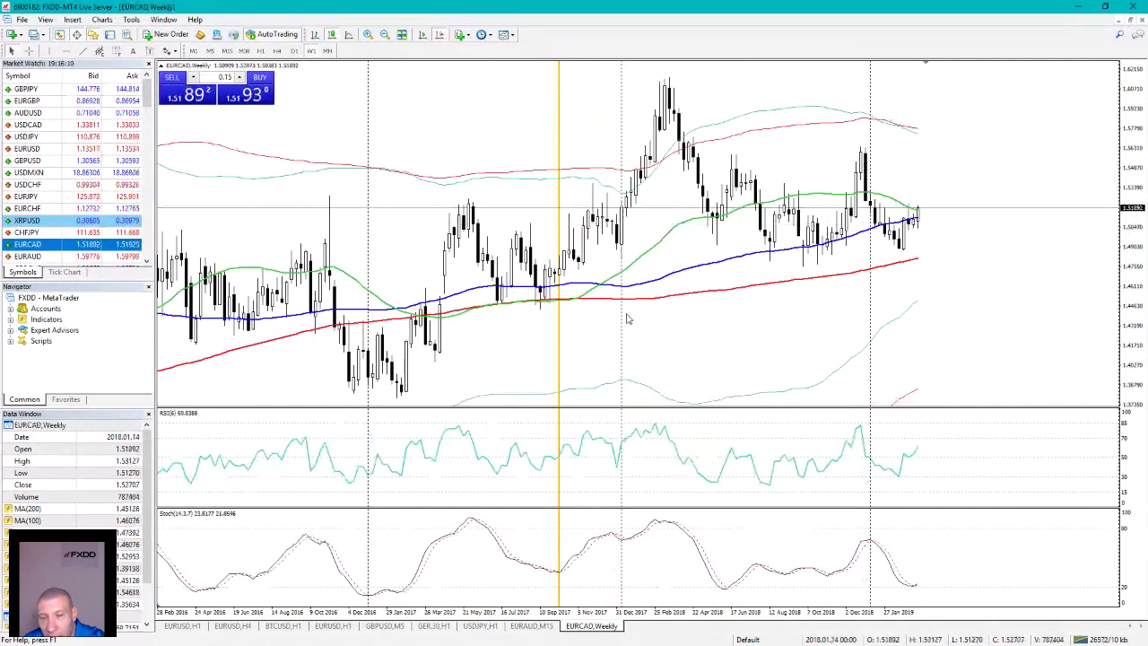
Step: Load EURAUD into the chart and review it on the weekly and H4 timeframes
click(38, 257)
drag(358, 284, 541, 296)
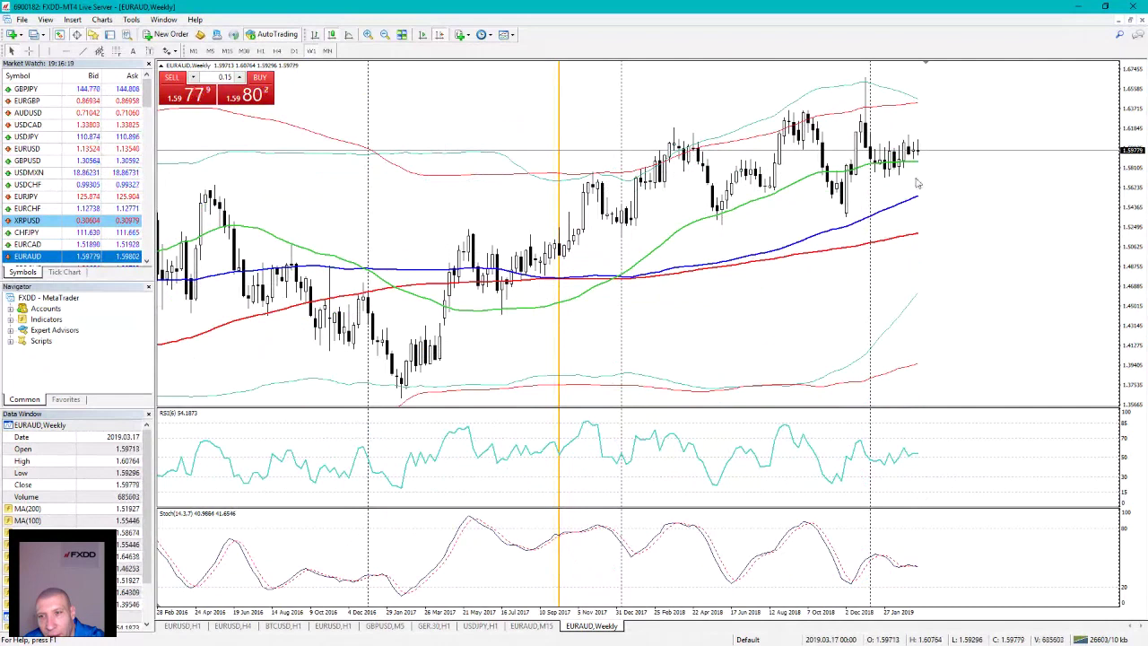
click(276, 51)
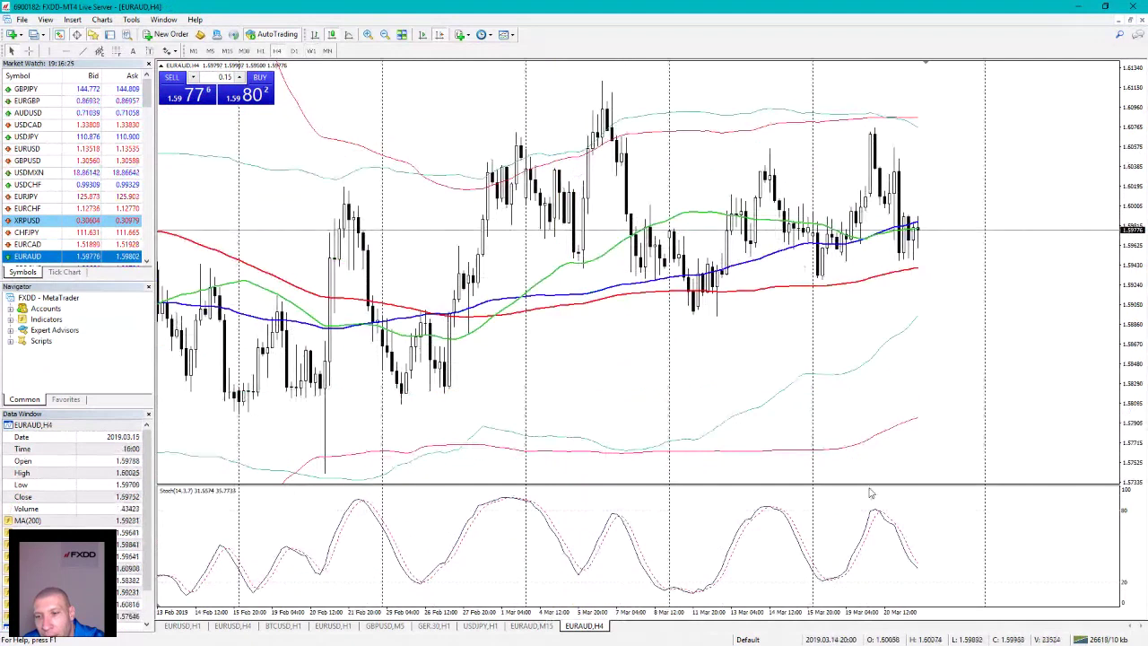
Step: Measure recent price swings on the EURAUD H4 chart with the crosshair and compare the weekly and H4 timeframes
click(28, 51)
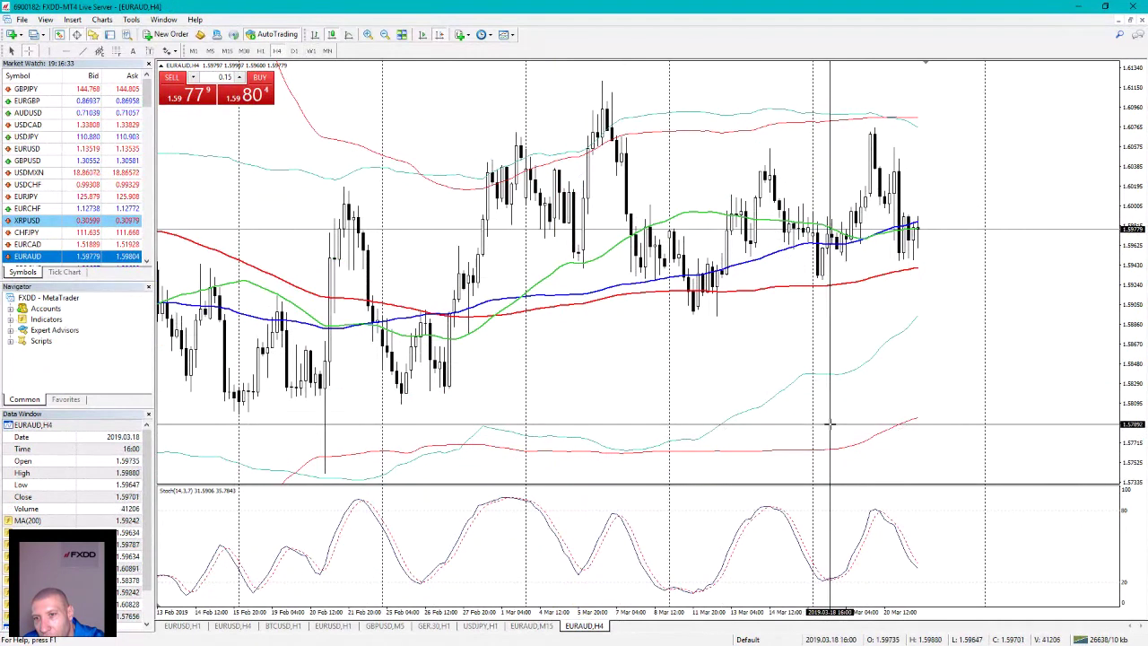
drag(869, 107, 891, 109)
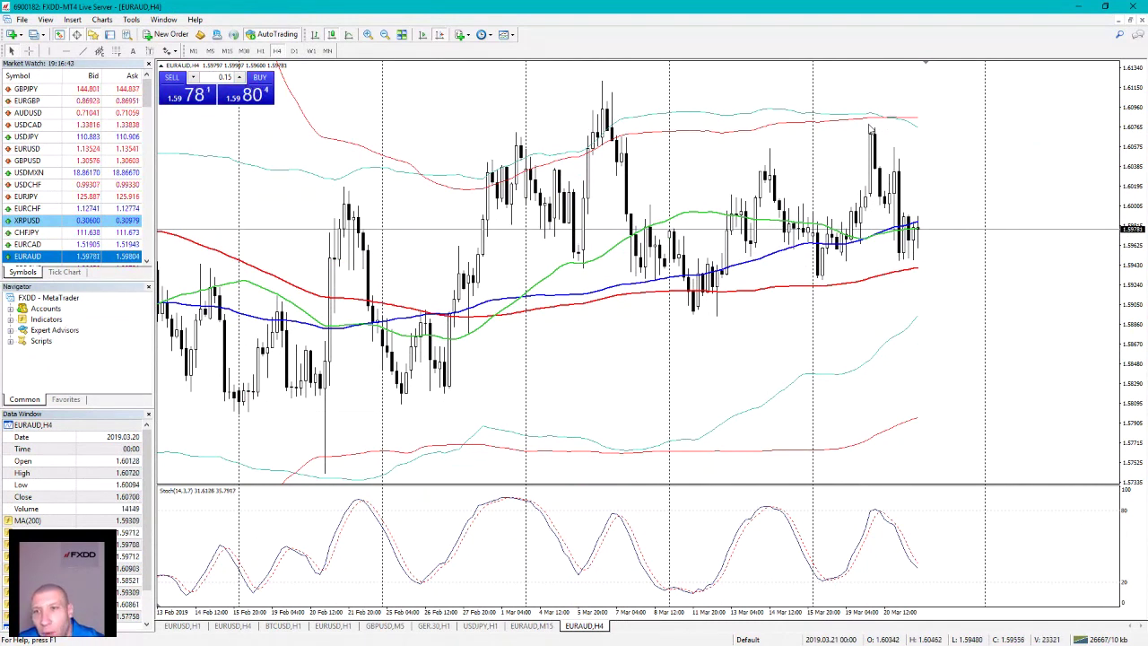
middle_click(864, 138)
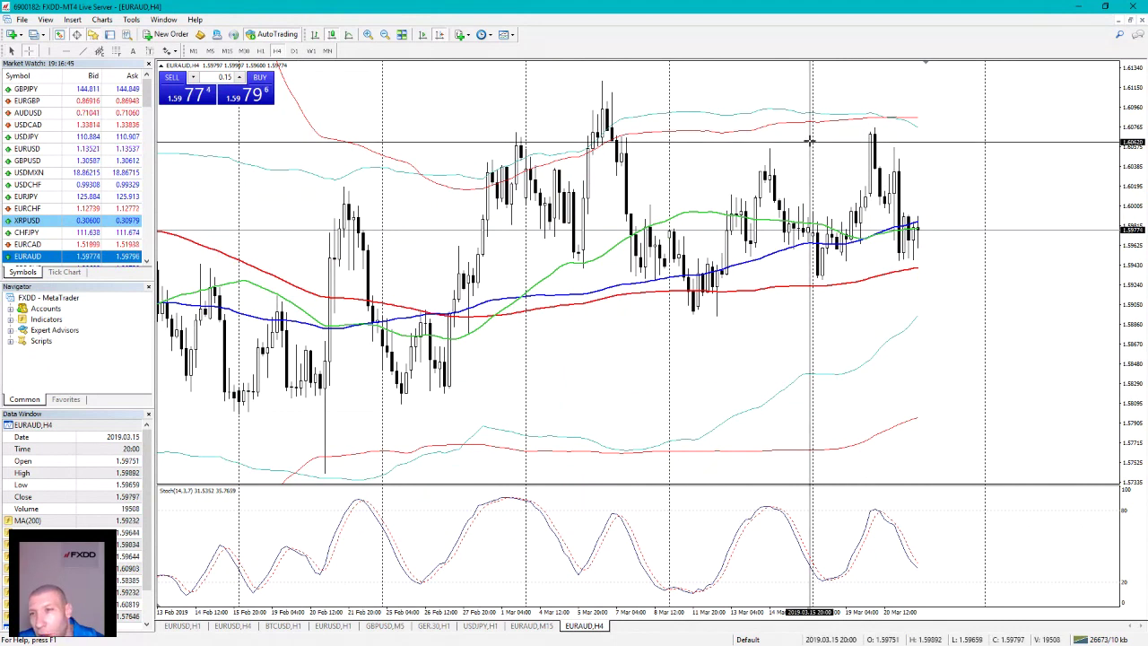
drag(865, 135, 872, 130)
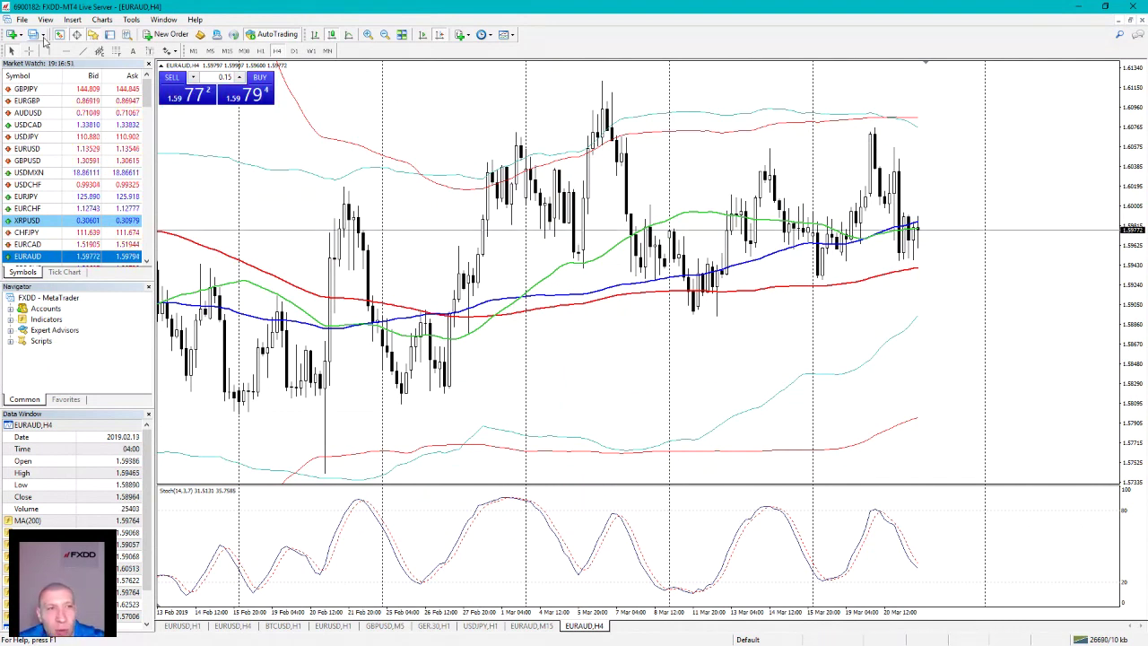
click(28, 51)
drag(823, 247, 863, 149)
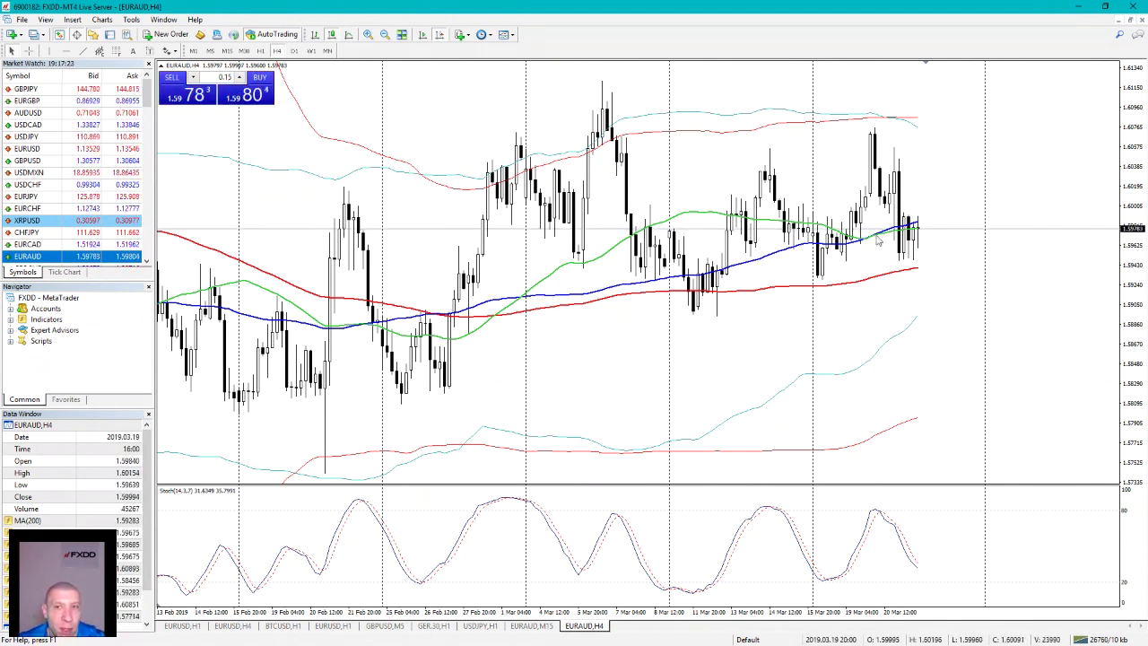
click(311, 51)
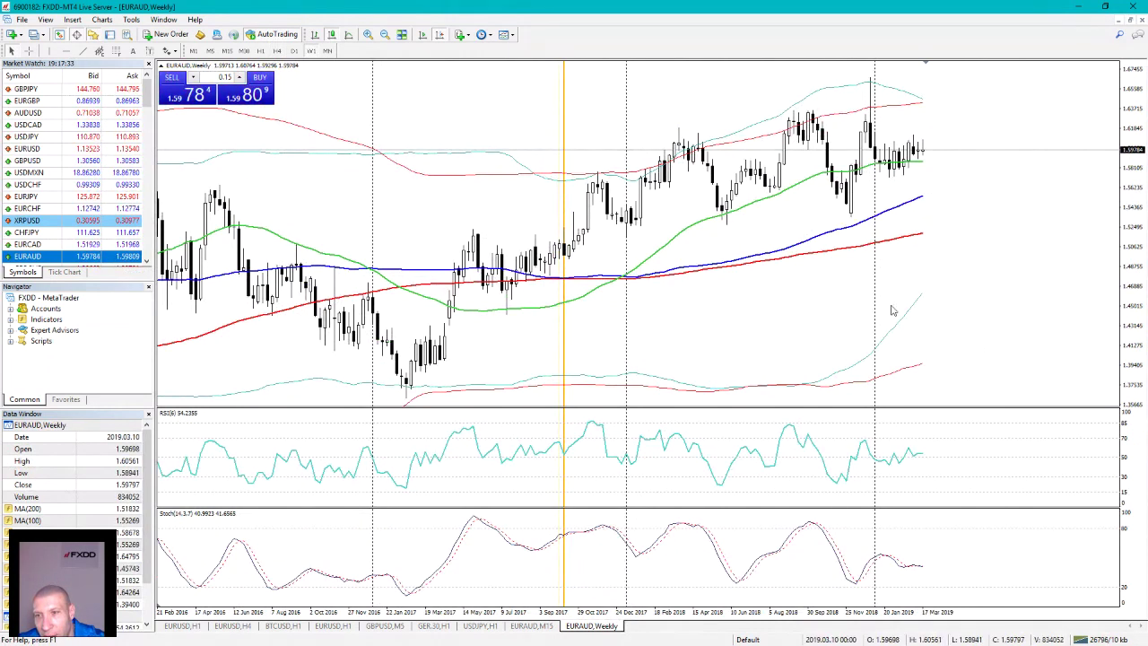
click(278, 51)
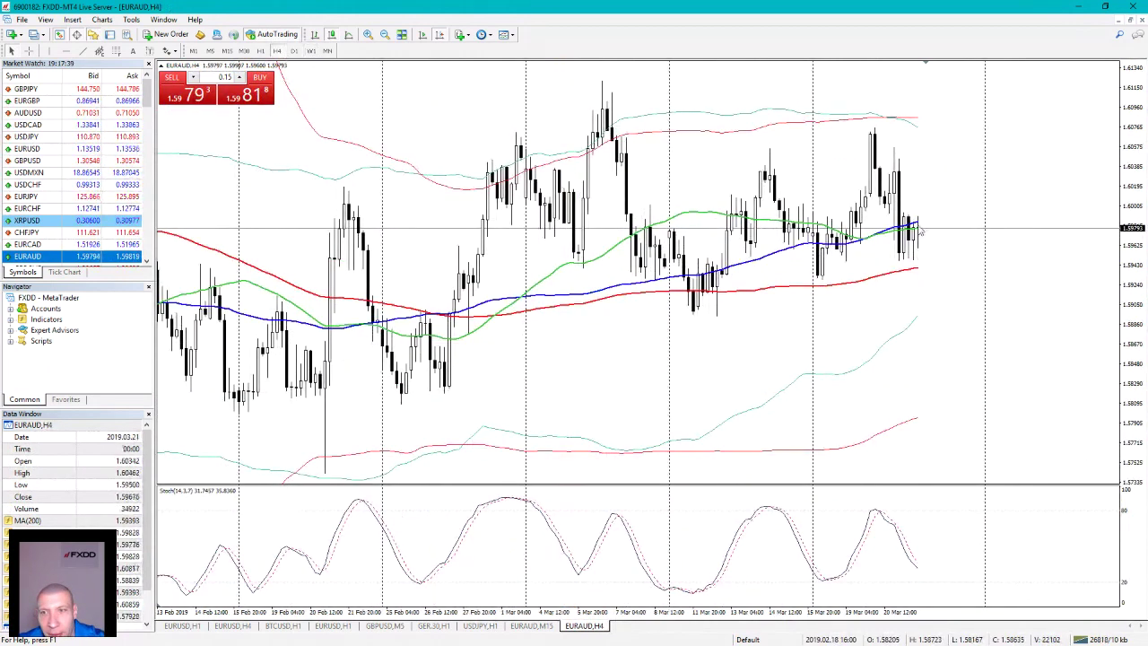
Step: Load GBPCHF into the chart and review its price and indicators on the weekly and daily timeframes
scroll(69, 198, down, 1)
scroll(69, 197, down, 1)
click(69, 197)
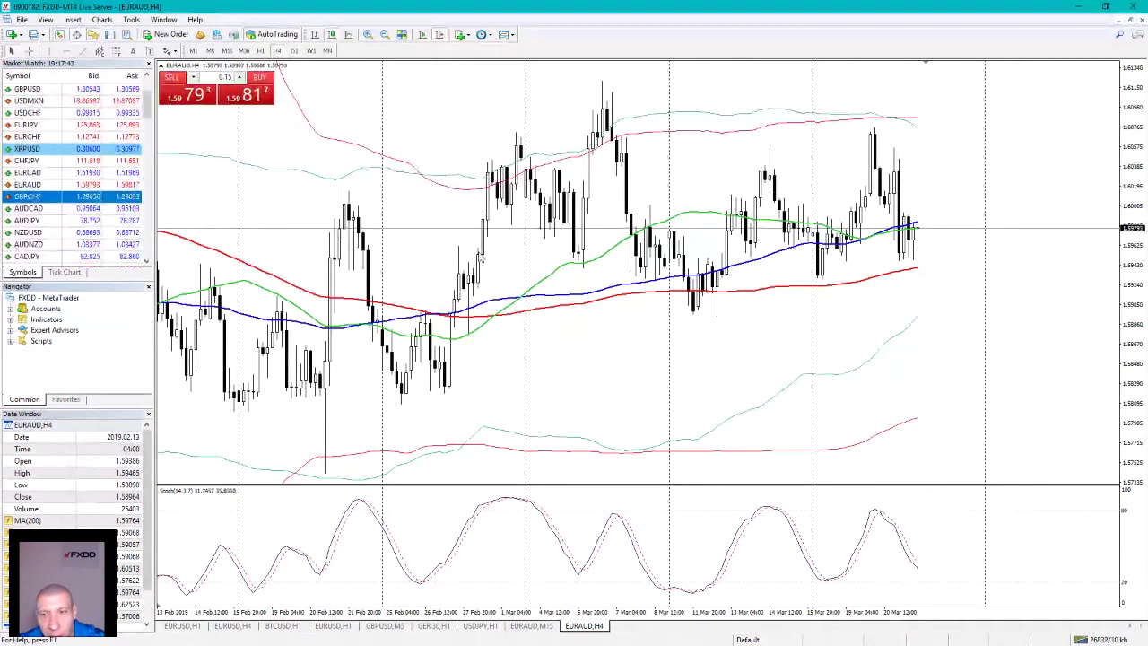
drag(69, 197, 481, 257)
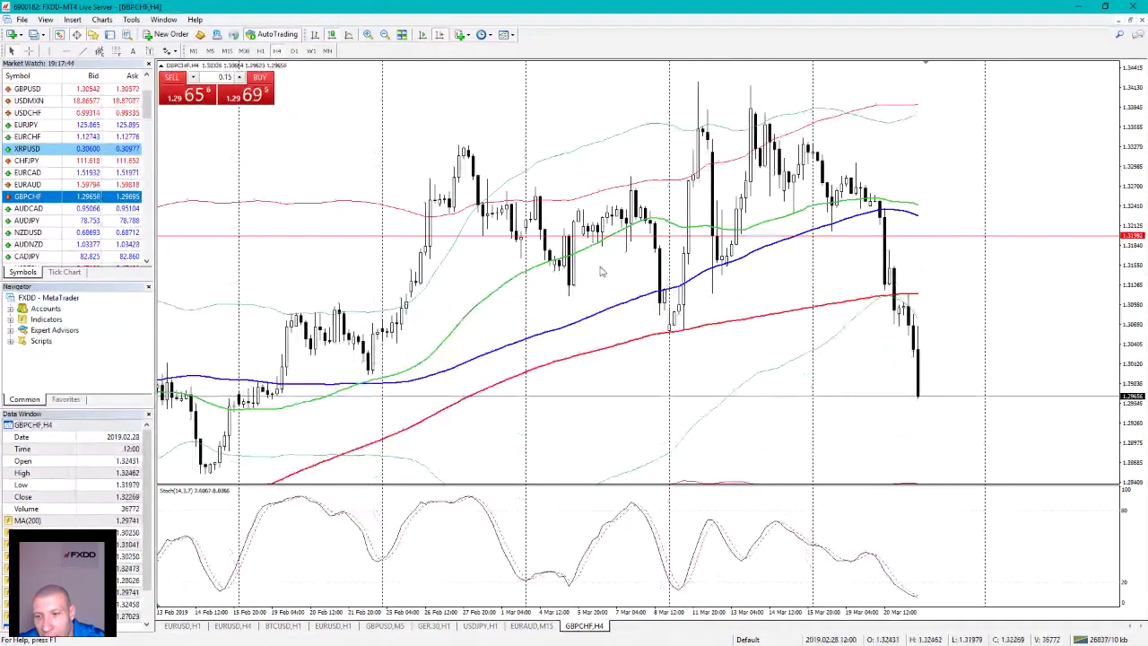
click(311, 50)
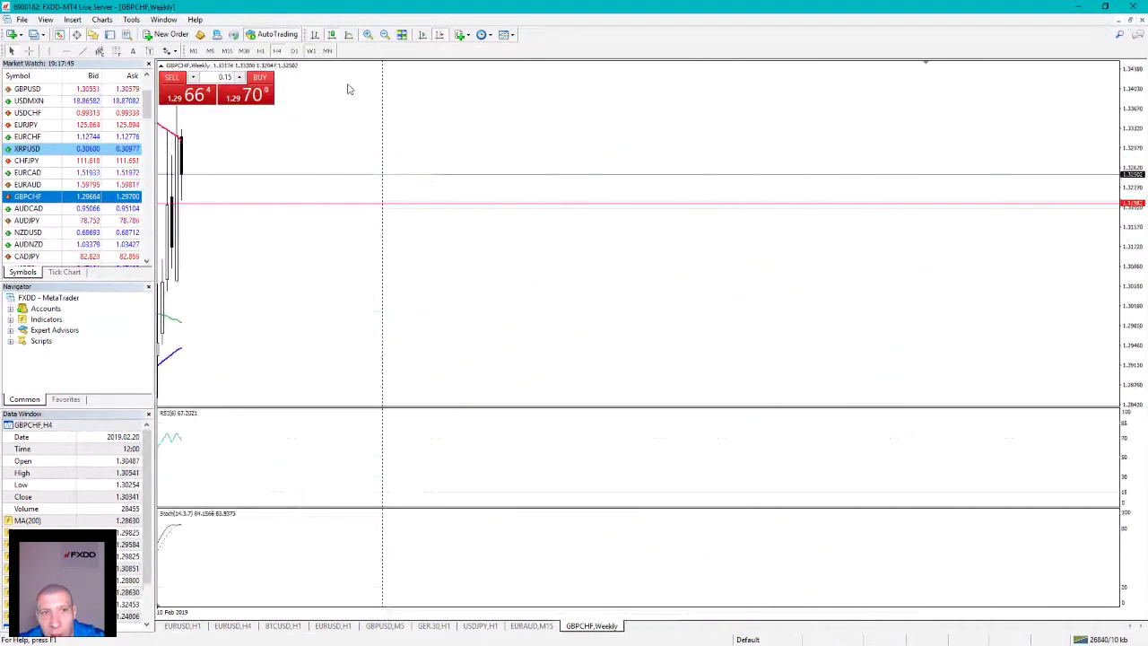
click(294, 51)
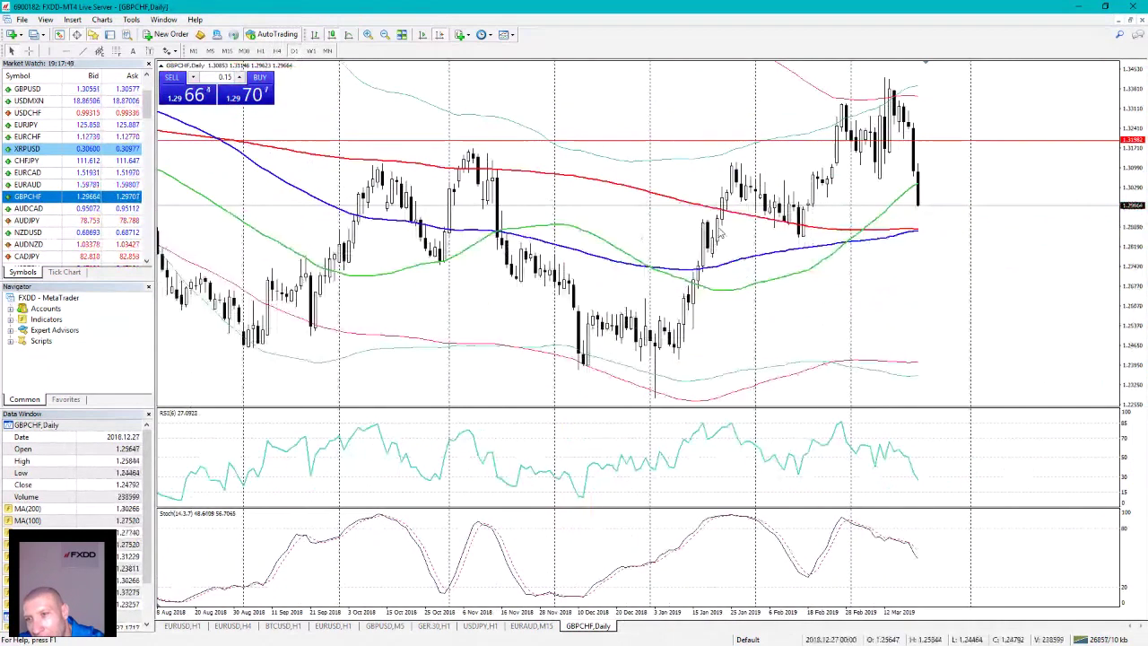
Step: Load AUDCAD into the chart and review its price and indicators on the weekly and daily timeframes
click(311, 50)
drag(108, 208, 613, 267)
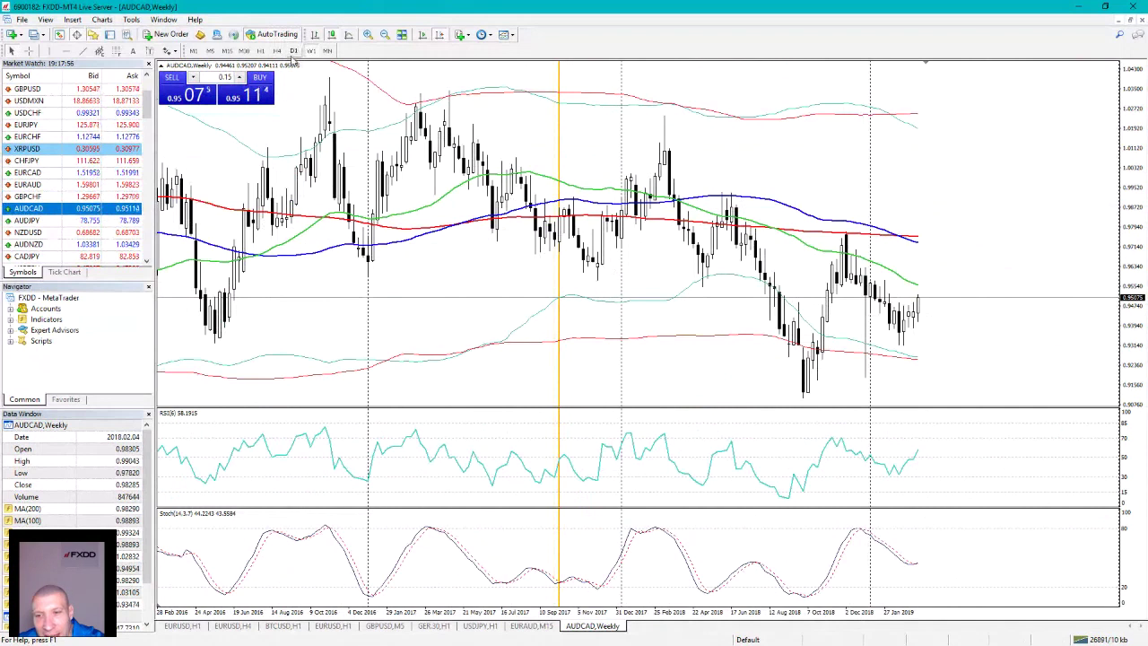
click(293, 51)
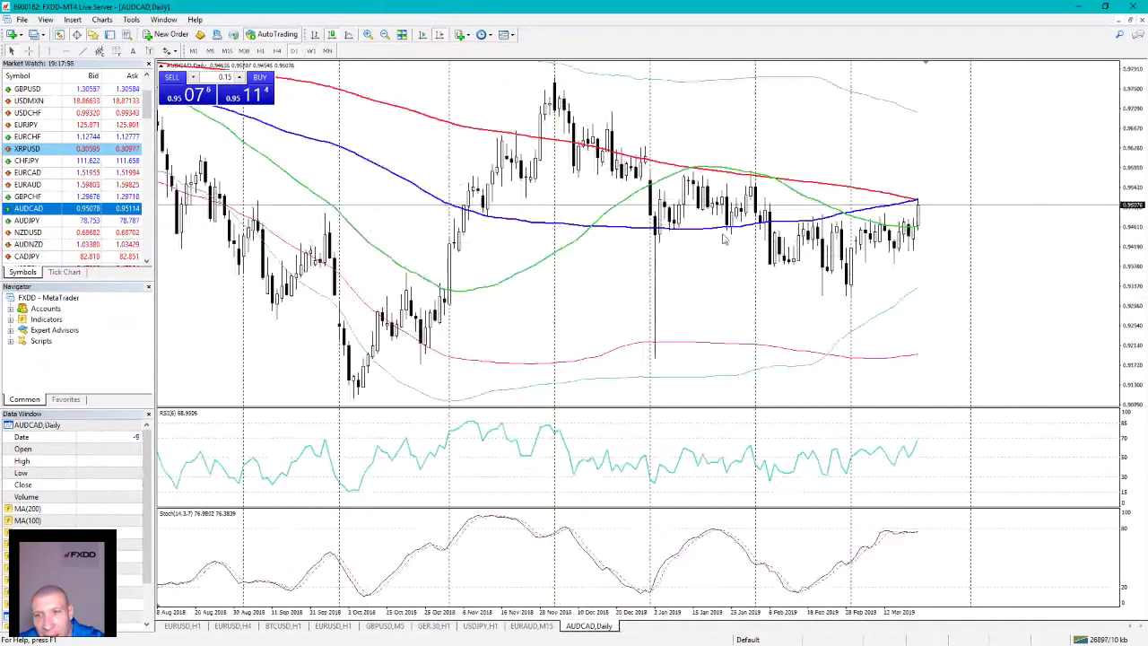
Step: Load NZDUSD into the chart and review its price and indicators on the weekly, daily and H4 timeframes
click(310, 51)
drag(27, 232, 571, 285)
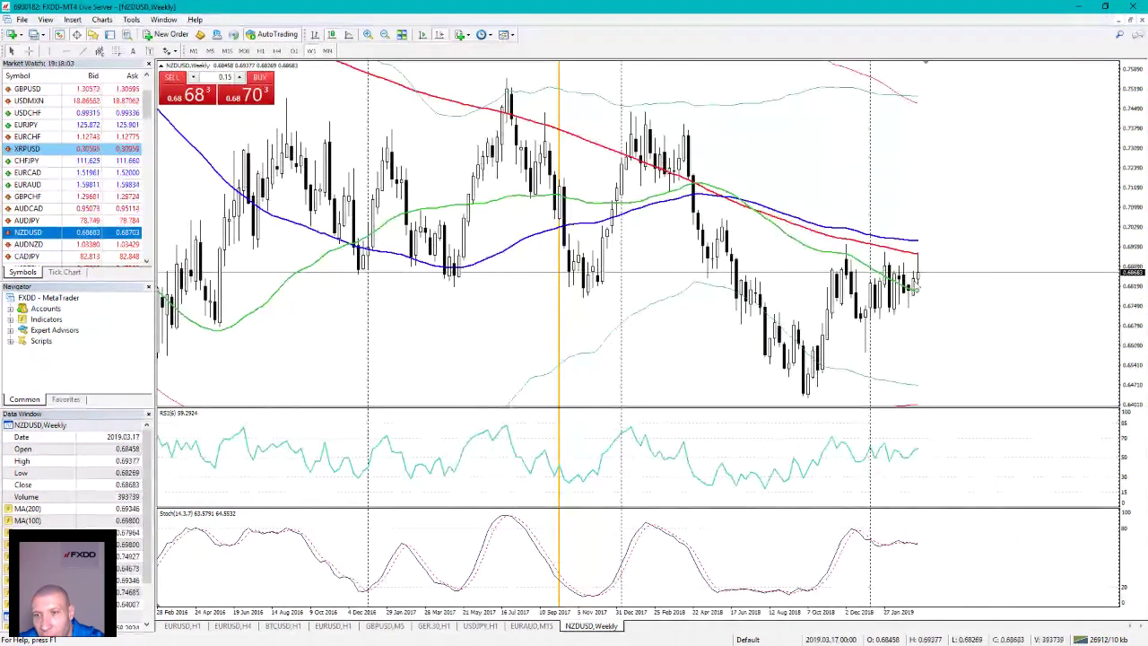
click(294, 51)
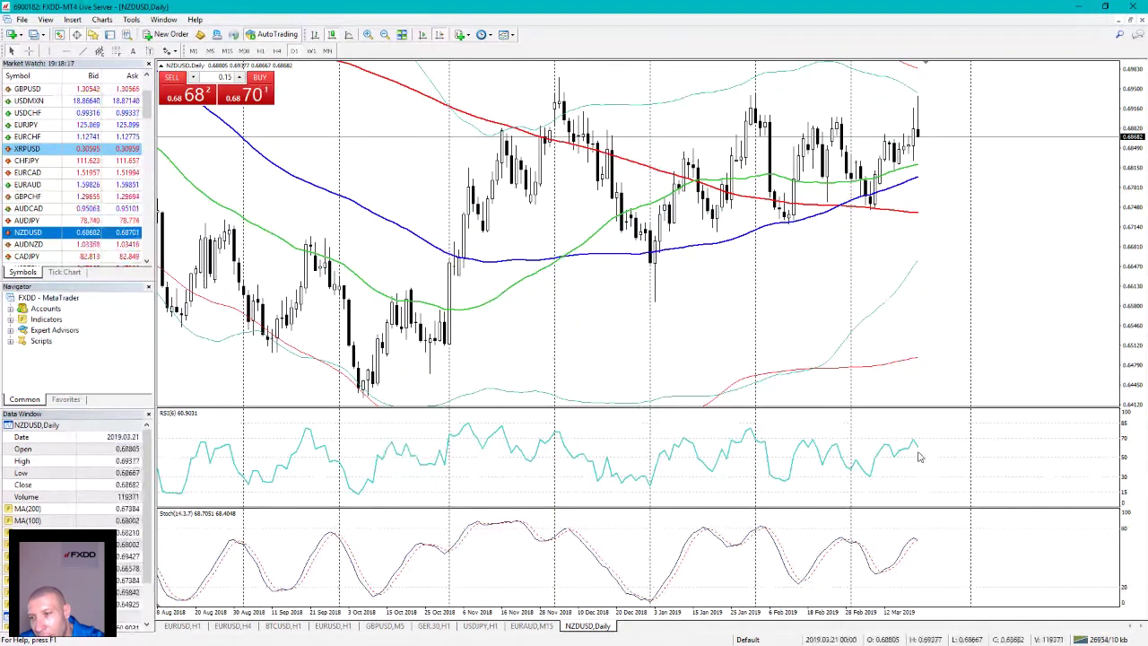
click(278, 51)
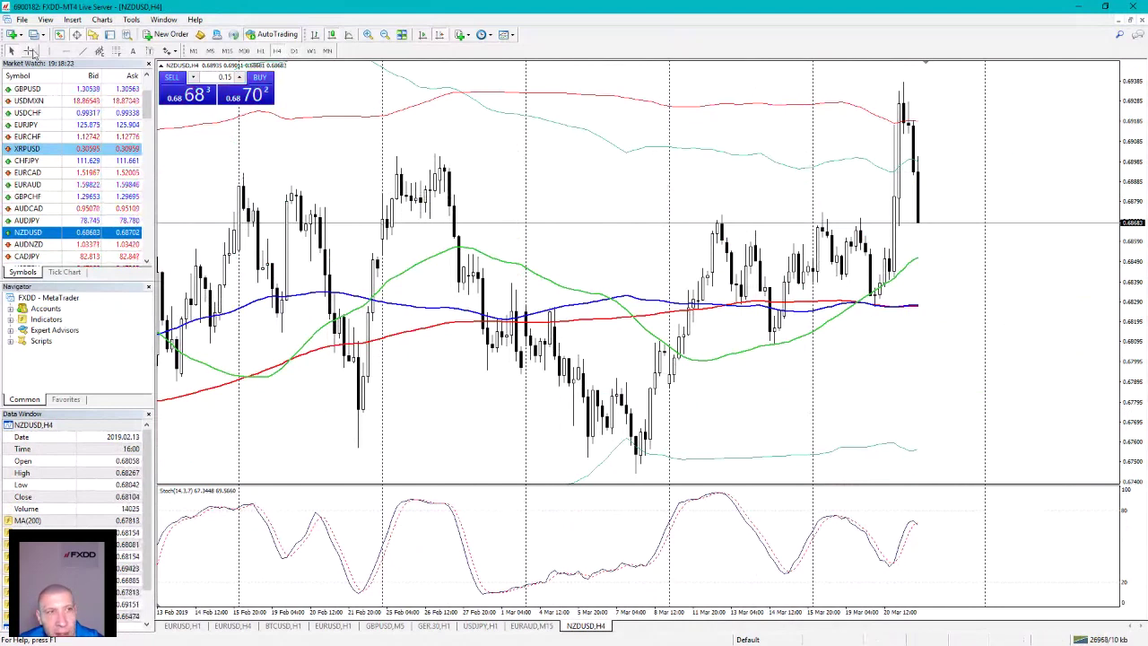
click(51, 54)
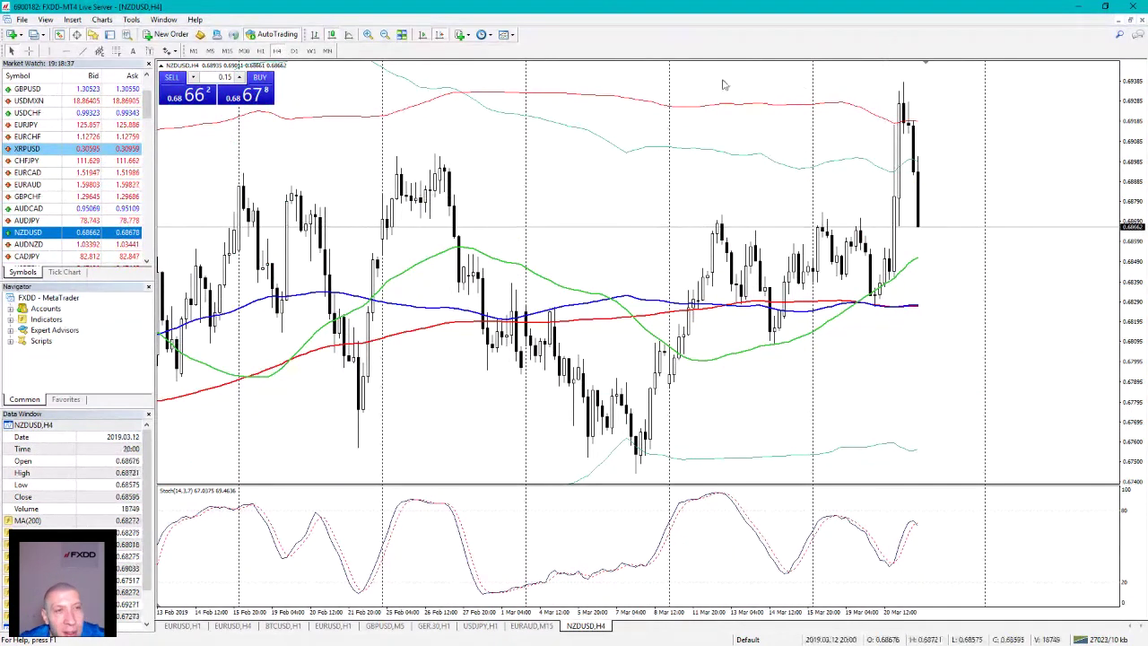
scroll(140, 121, up, 2)
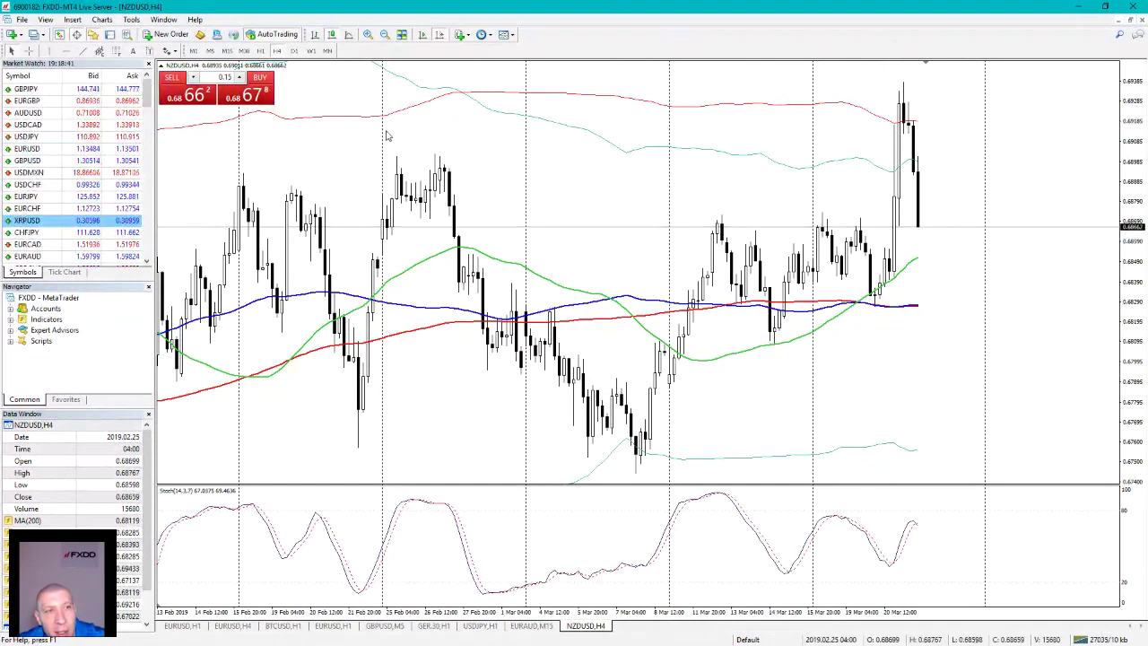
Step: Open the indicators list of the NZDUSD chart and inspect the parameters of the three Moving Averages one by one
right_click(507, 132)
click(548, 199)
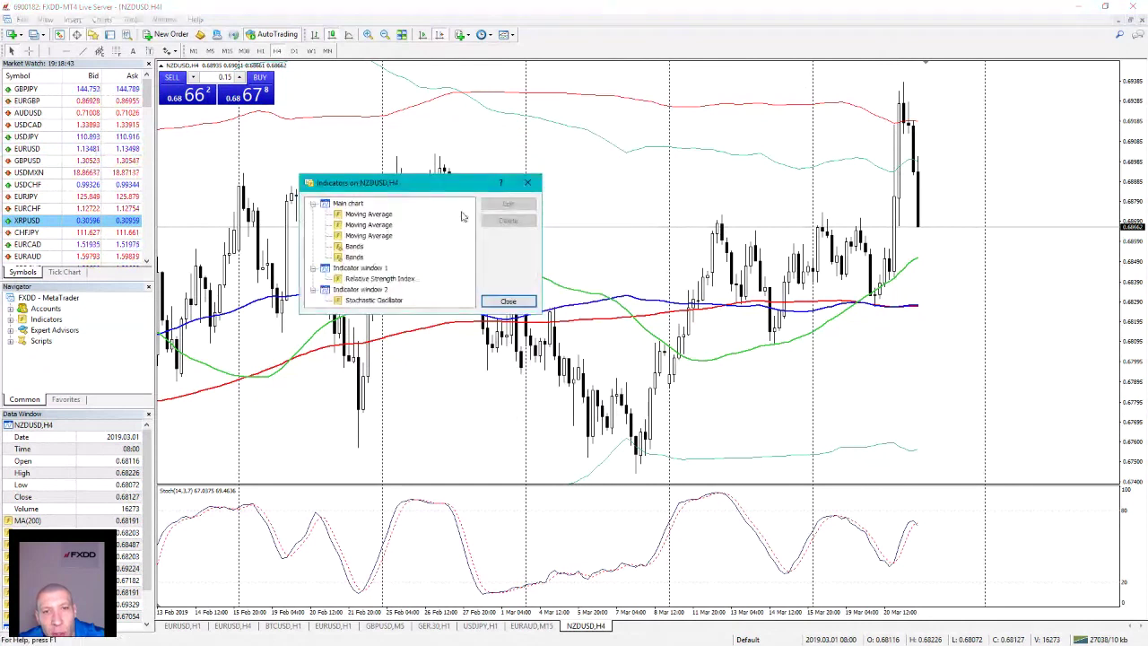
double_click(377, 215)
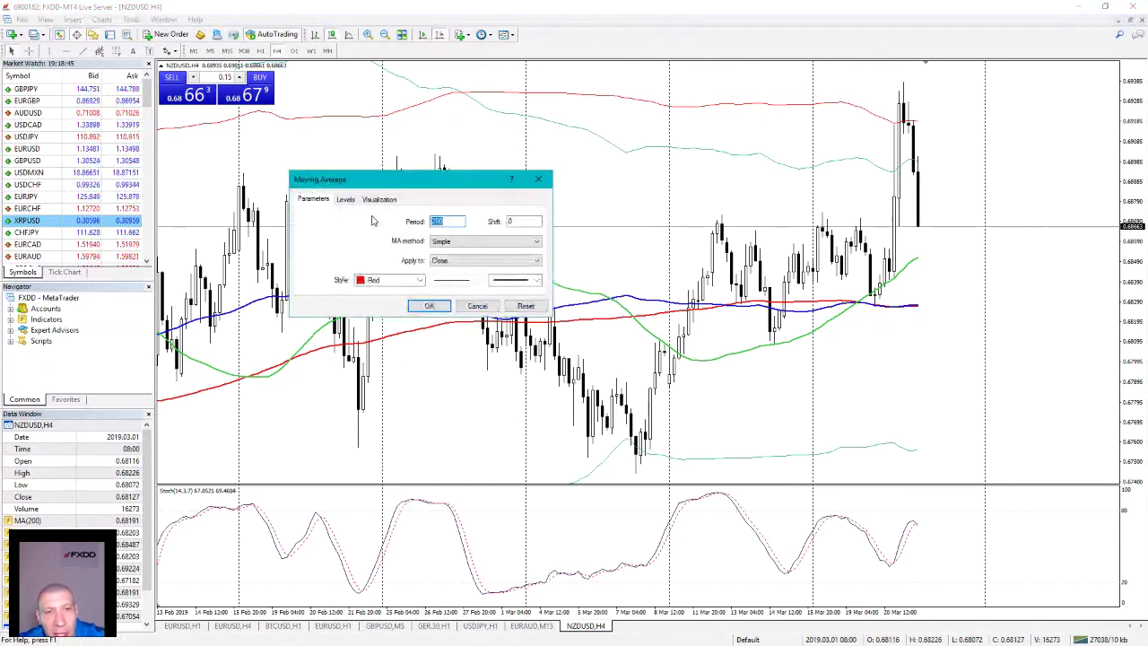
click(477, 306)
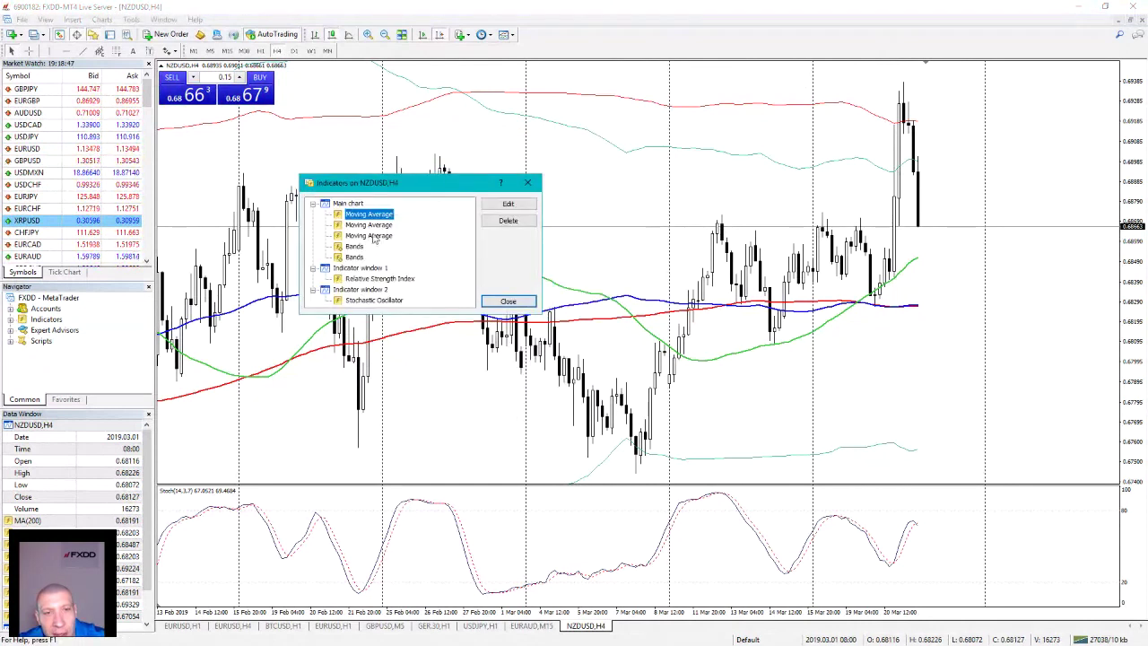
double_click(366, 230)
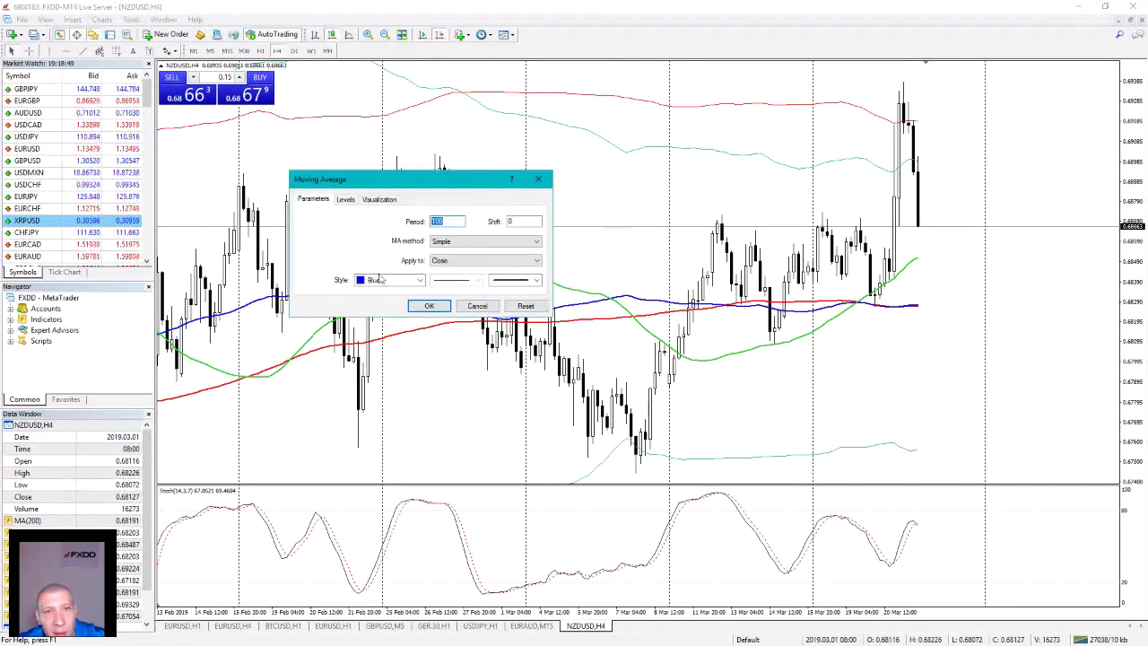
click(477, 306)
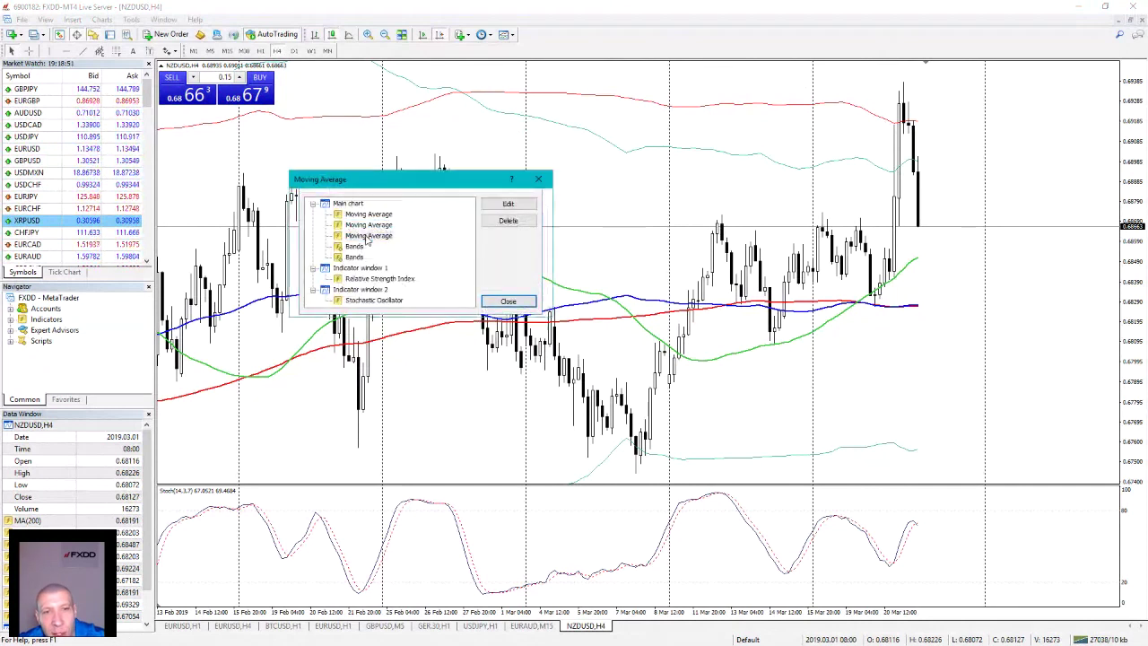
double_click(366, 236)
click(478, 306)
Step: Inspect the period, shift and deviation inputs of both Bands indicators
click(342, 248)
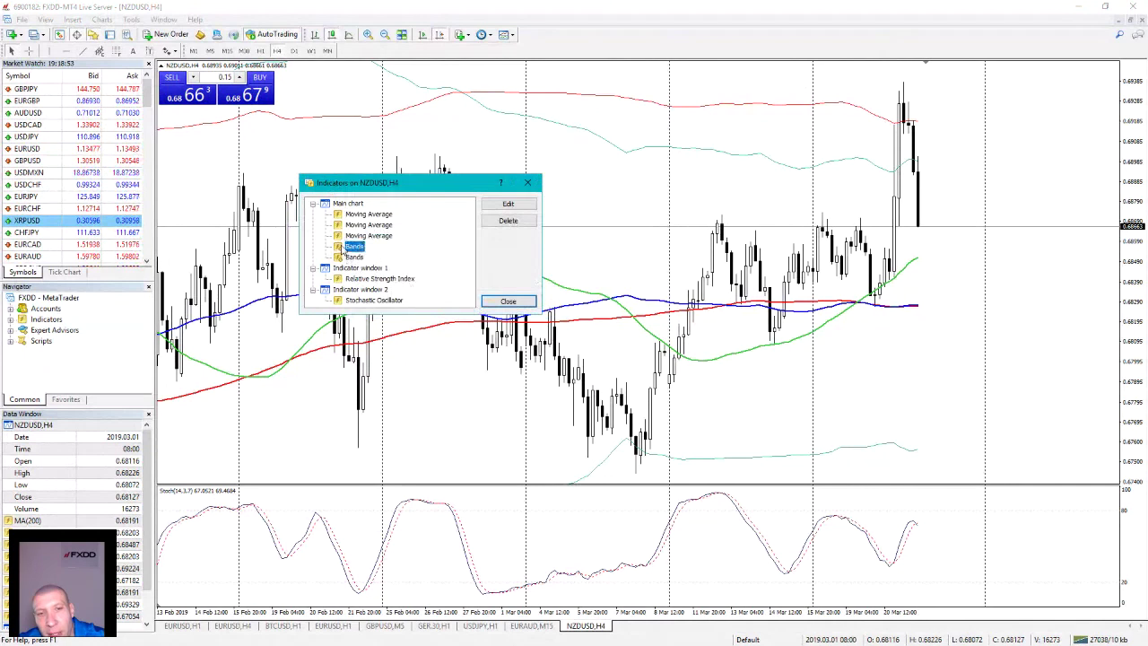
double_click(342, 248)
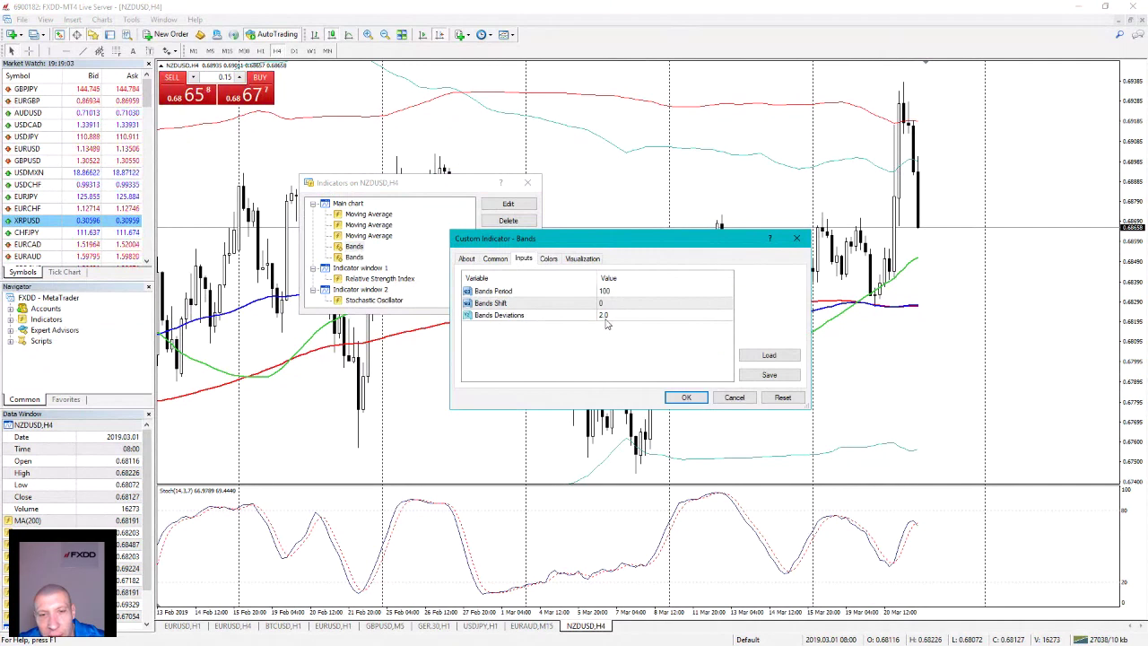
click(735, 397)
double_click(355, 256)
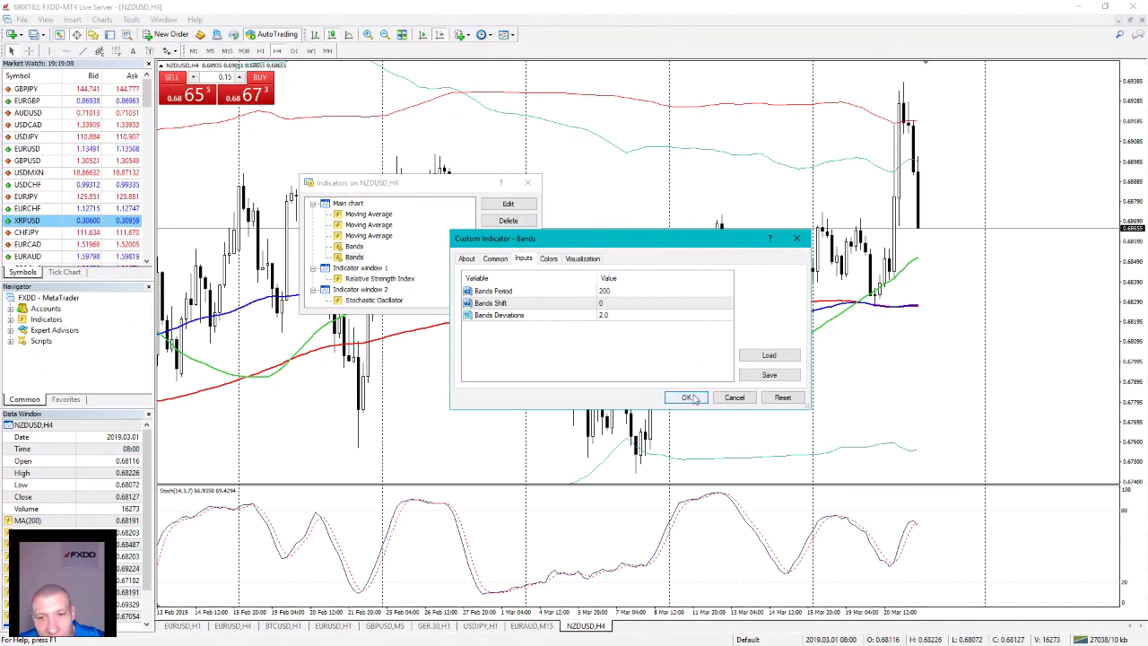
key(Return)
Step: Check the Relative Strength Index's timeframe visibility and delete its 15, 85, 70 and 30 levels, keeping only the 50 level
double_click(379, 279)
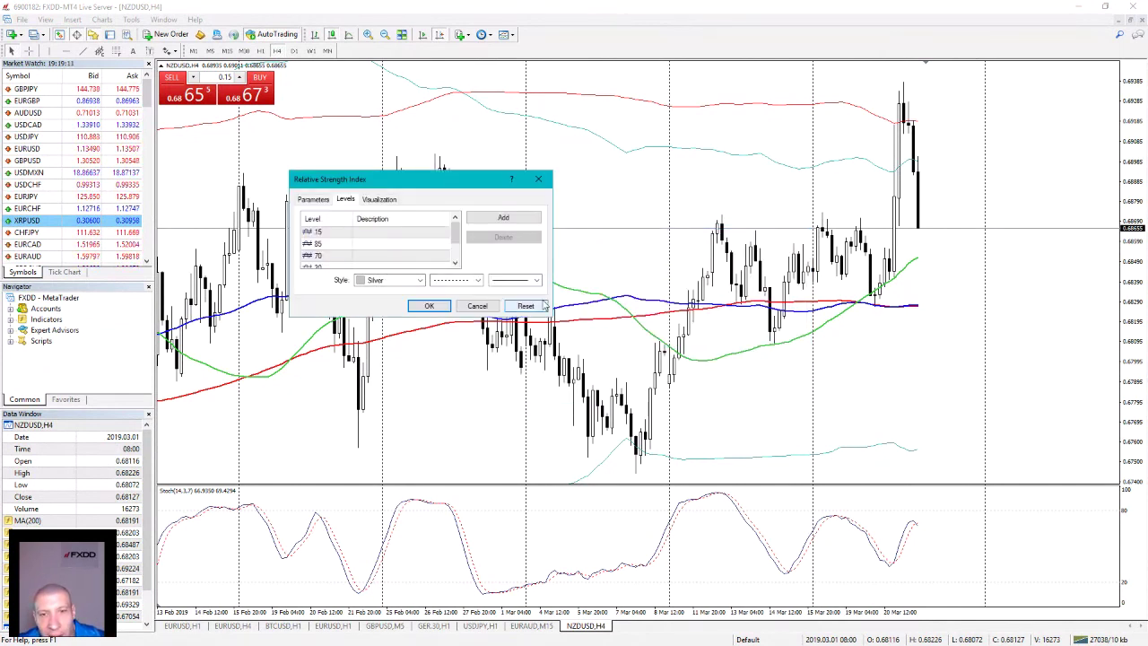
click(377, 200)
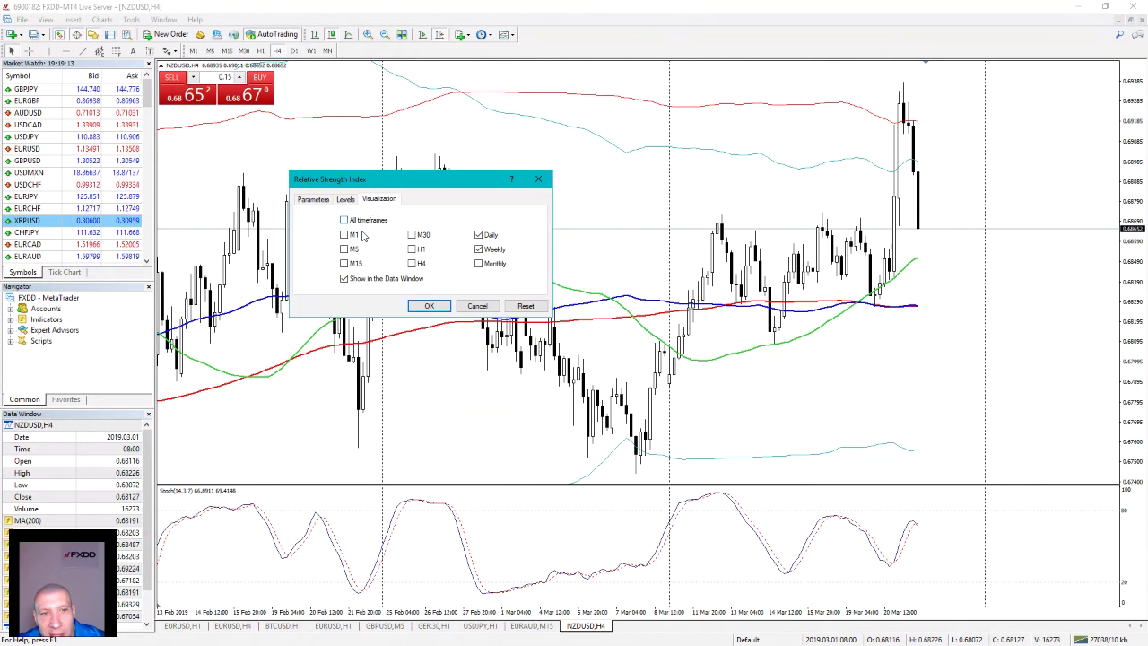
click(346, 200)
click(341, 232)
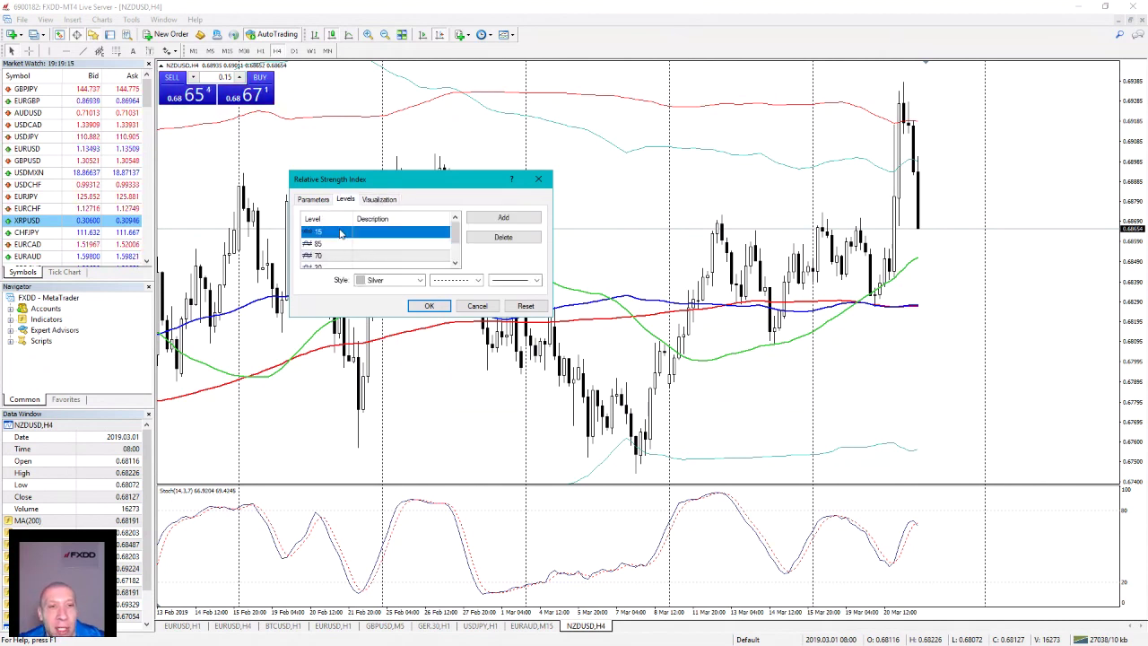
click(531, 239)
click(514, 240)
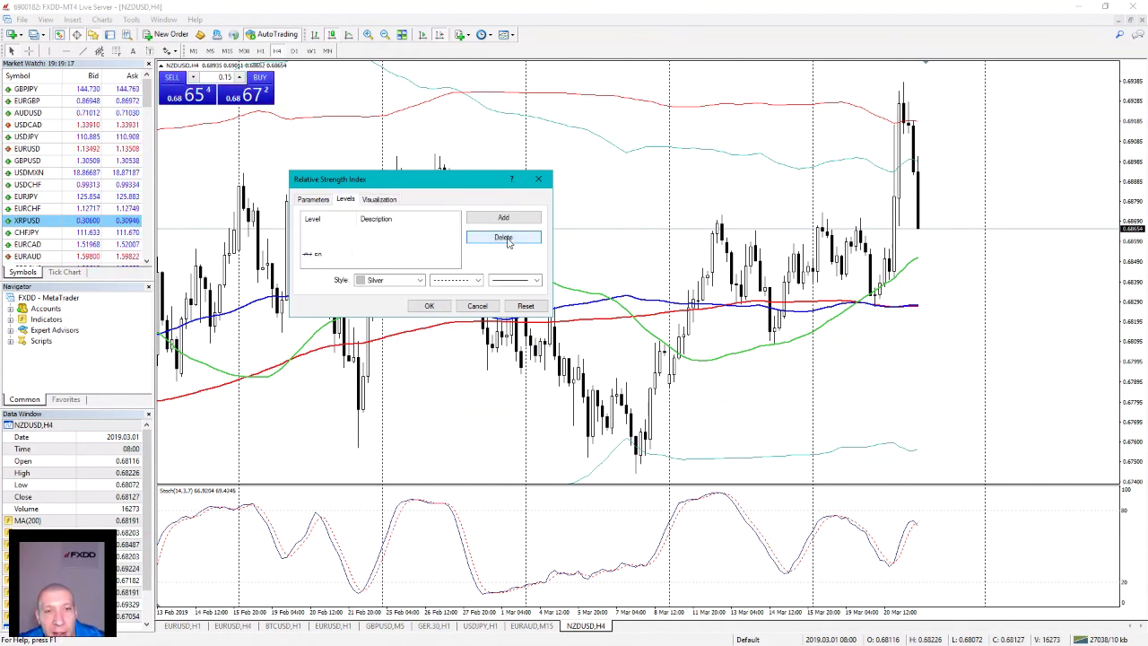
click(518, 238)
click(519, 238)
click(433, 306)
Step: Inspect the parameters of the Stochastic Oscillator and close the indicators list
double_click(392, 301)
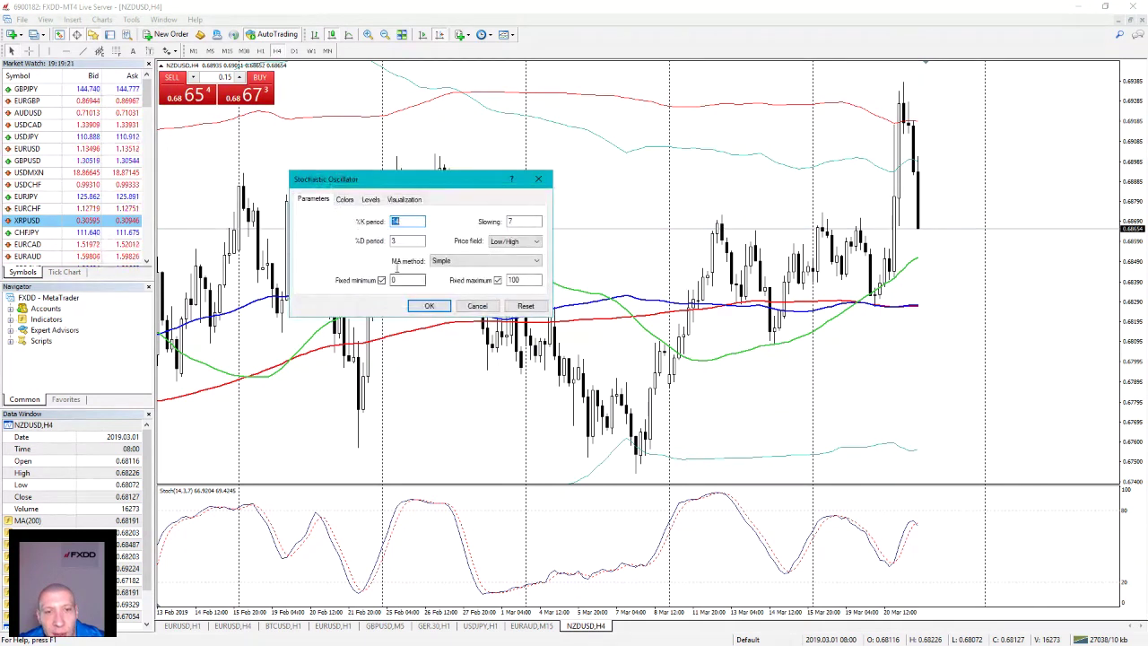
click(416, 306)
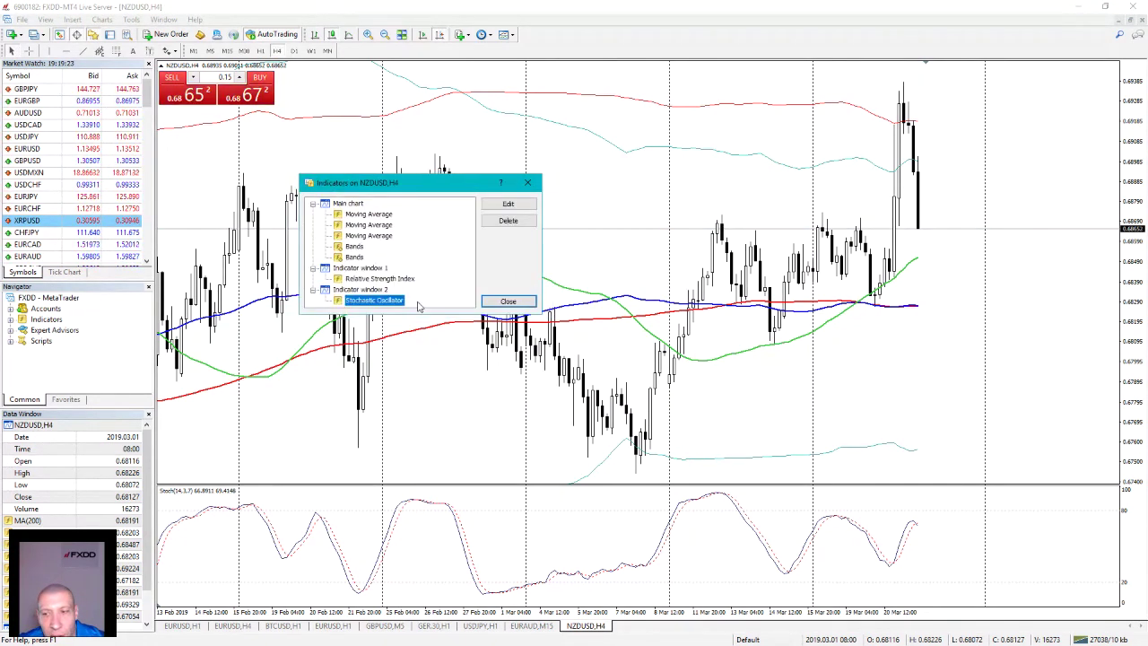
click(490, 304)
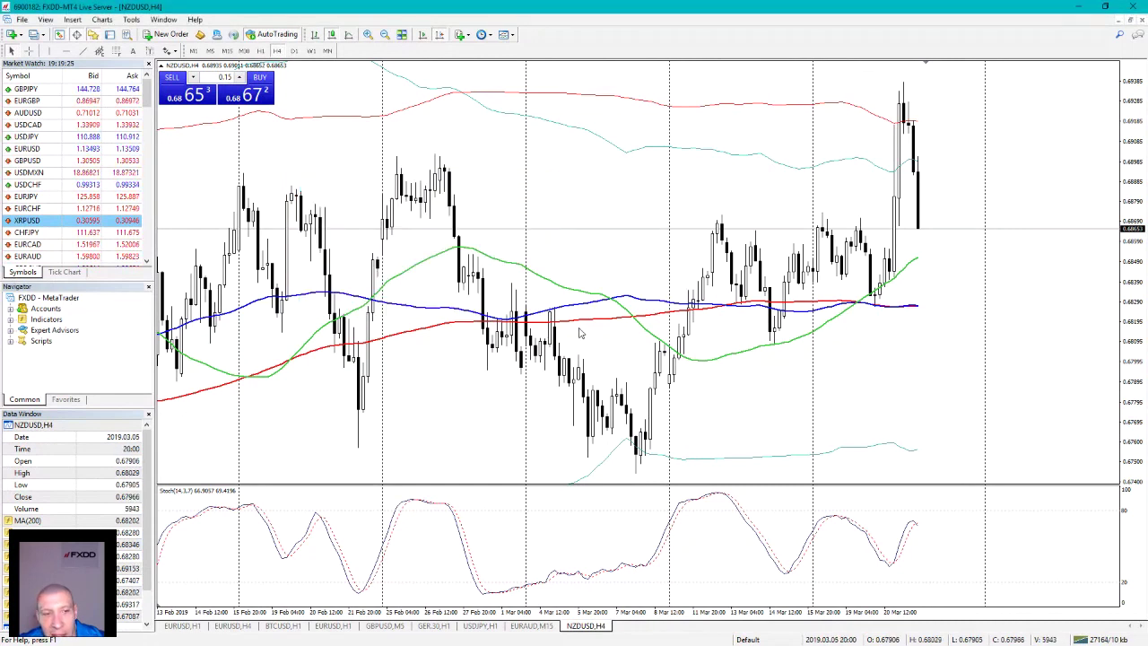
Step: Switch the NZDUSD chart to the weekly timeframe and inspect the Stochastic Oscillator's parameters from its indicators list
click(309, 51)
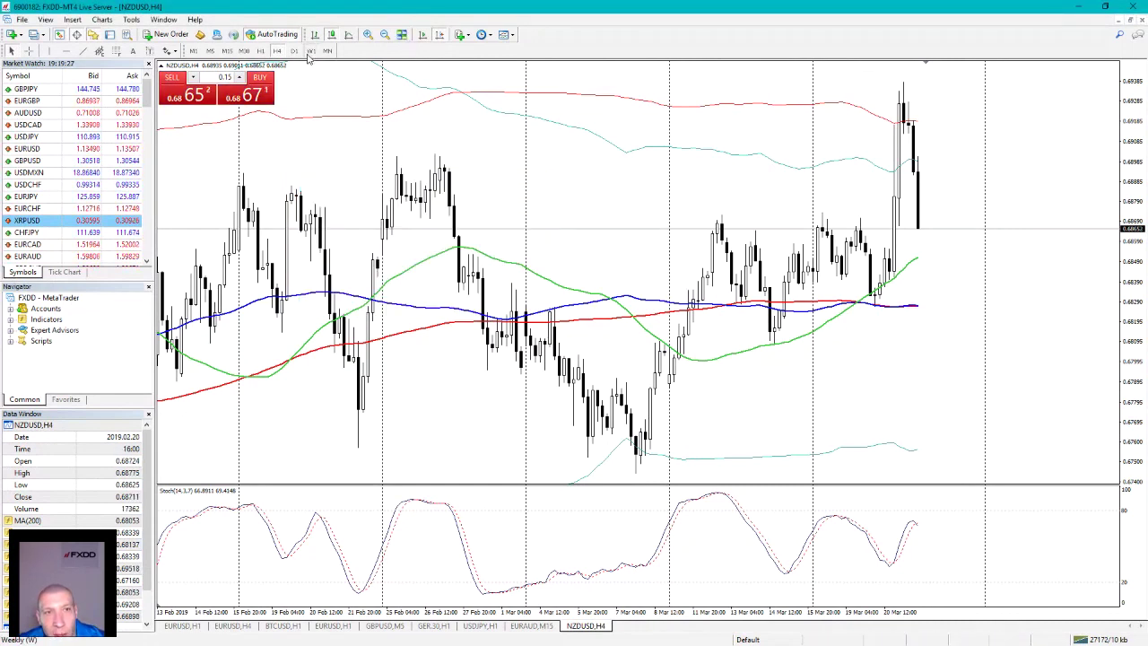
right_click(449, 152)
click(483, 217)
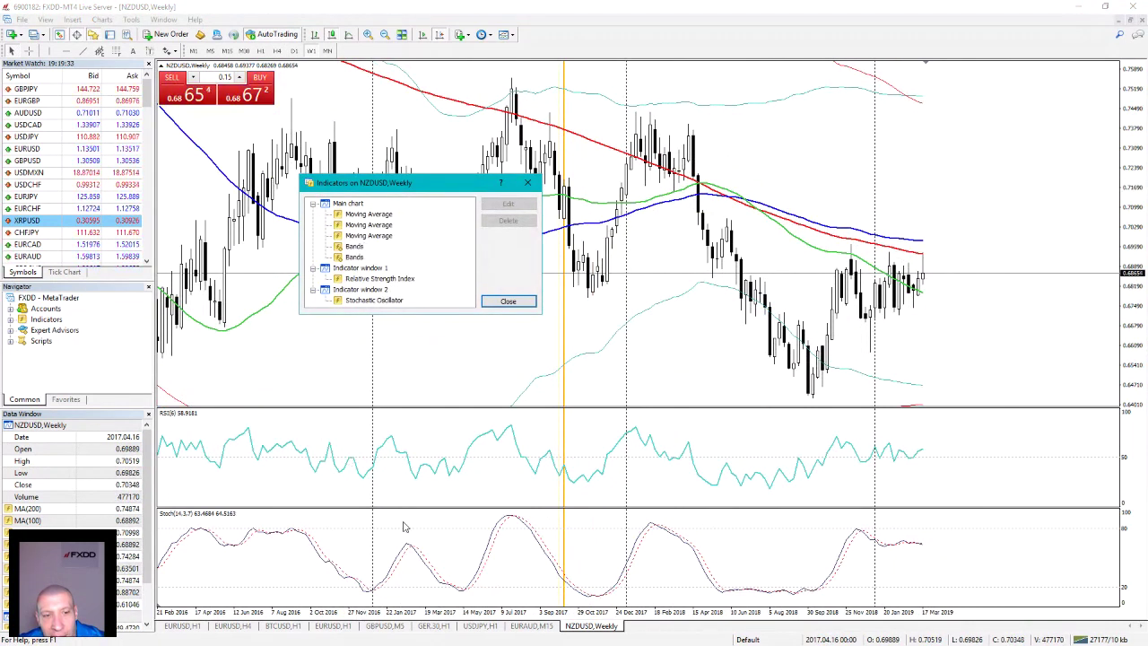
double_click(380, 302)
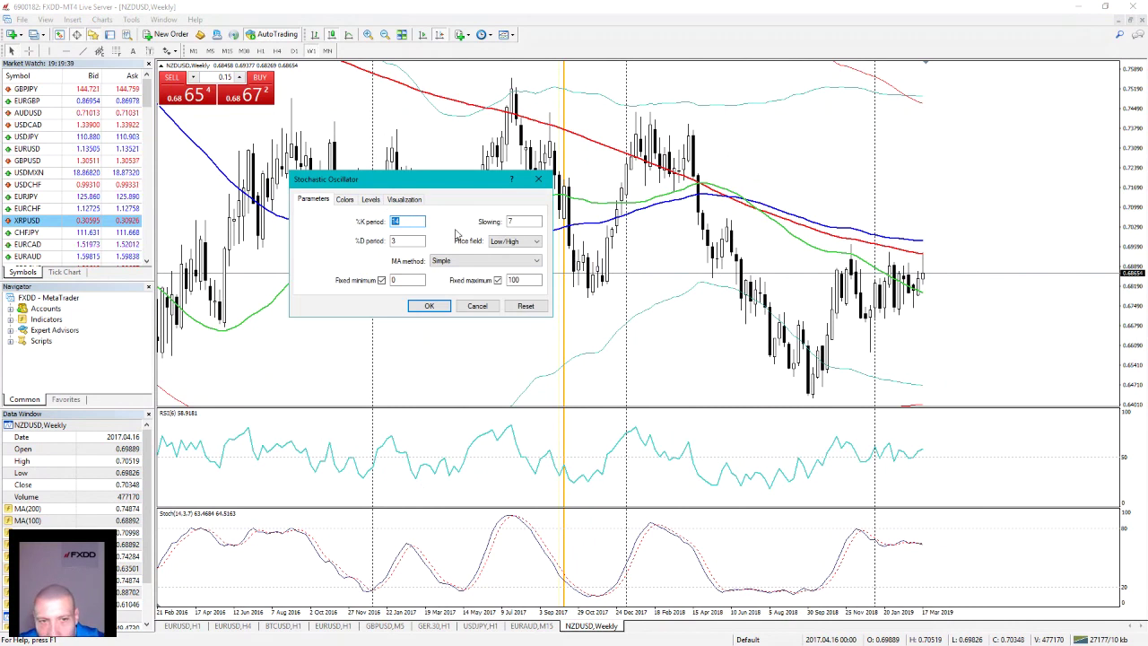
click(477, 306)
Step: Check which timeframes the Relative Strength Index is shown on, leave its settings unchanged and close the indicators list
double_click(380, 278)
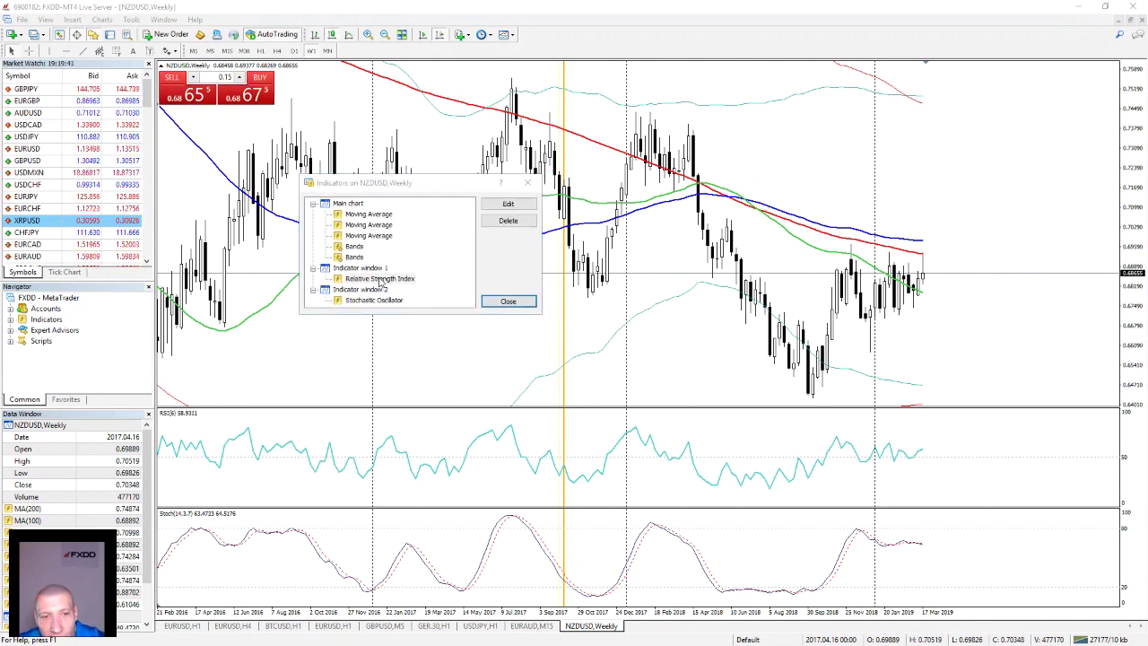
click(376, 201)
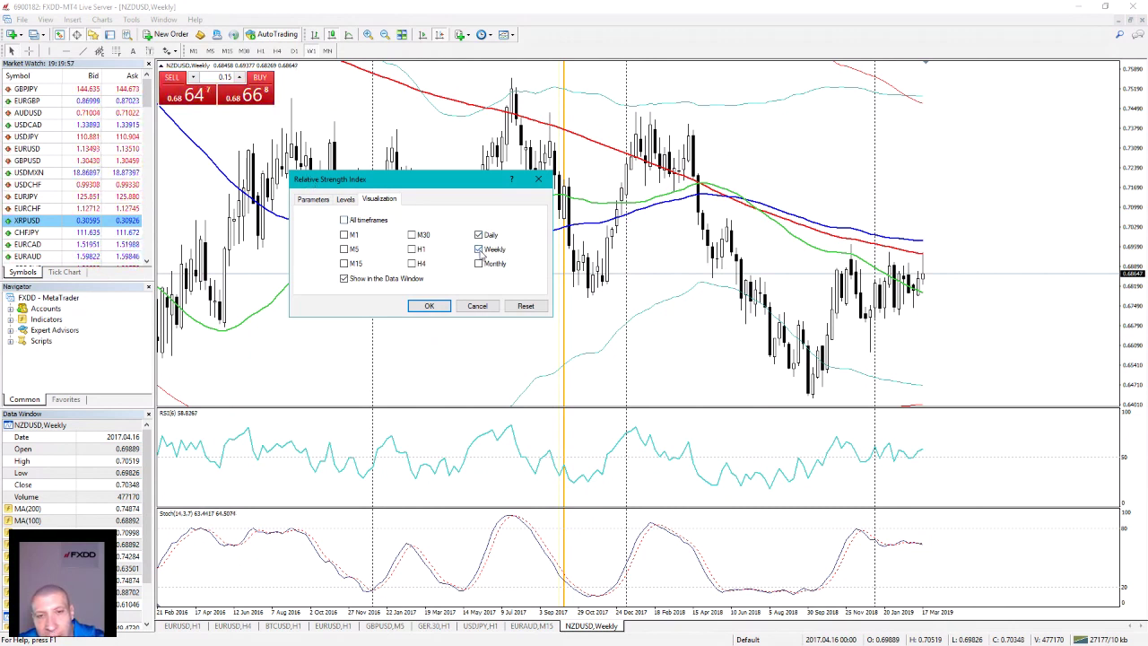
click(478, 305)
click(492, 302)
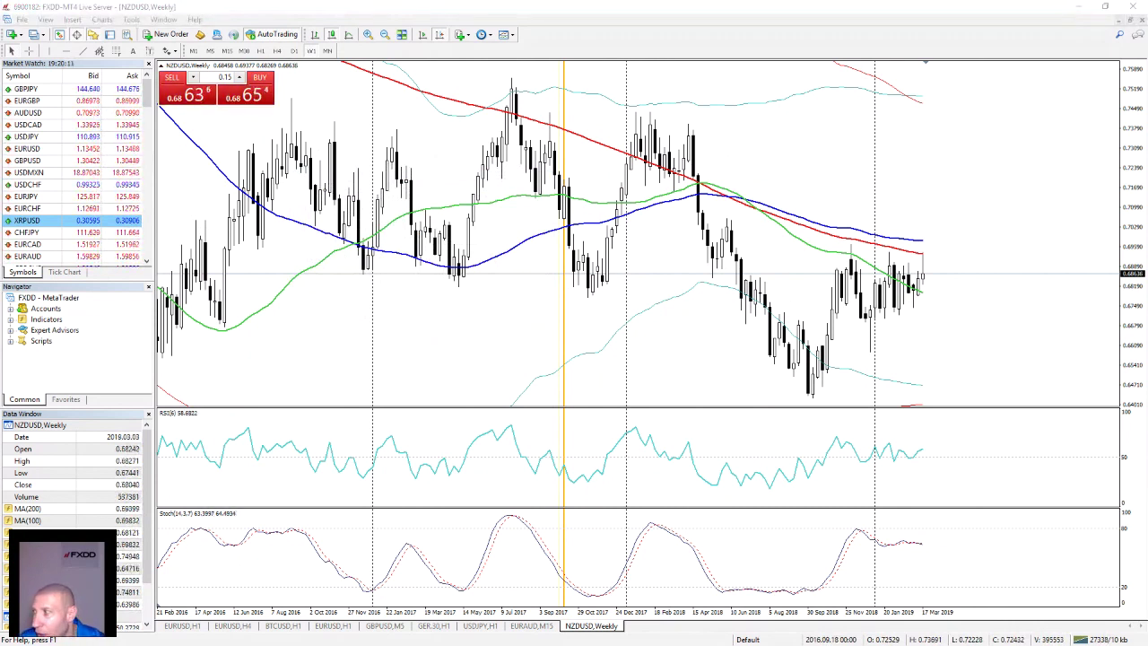
Step: Return the NZDUSD chart to the H4 timeframe
click(776, 327)
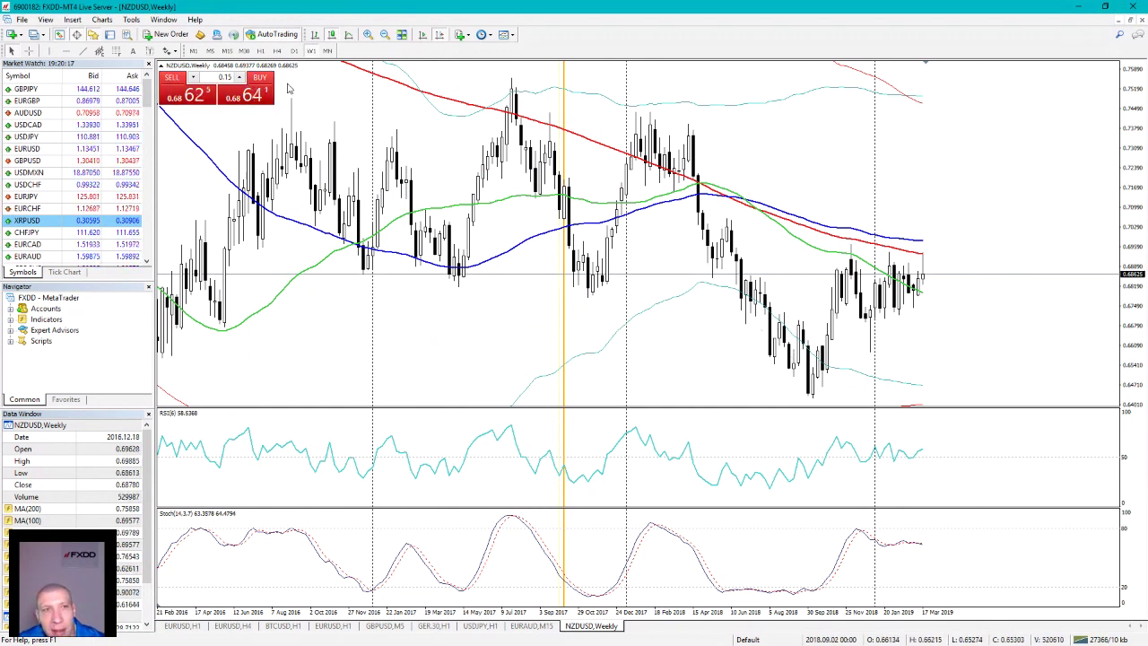
click(277, 51)
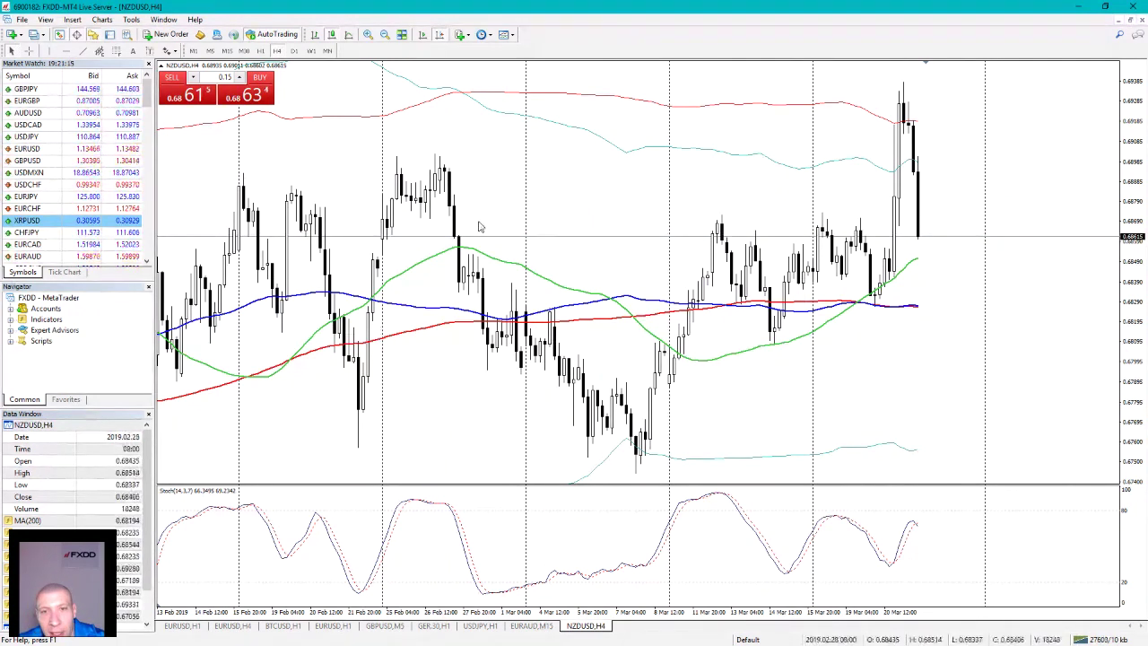
key(F9)
click(876, 220)
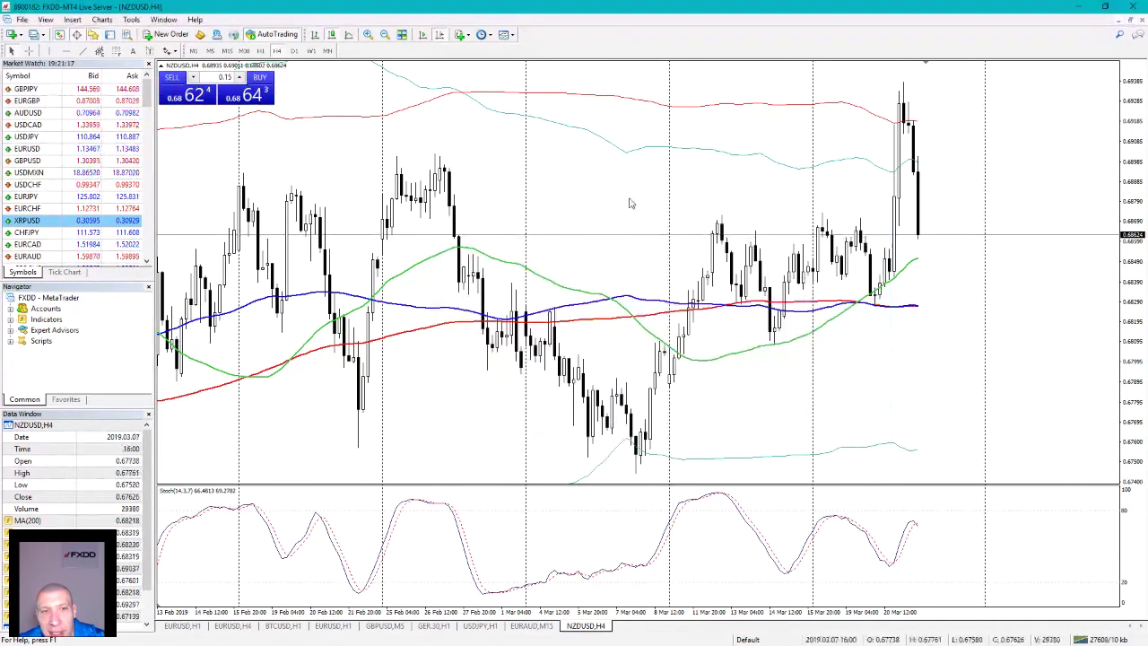